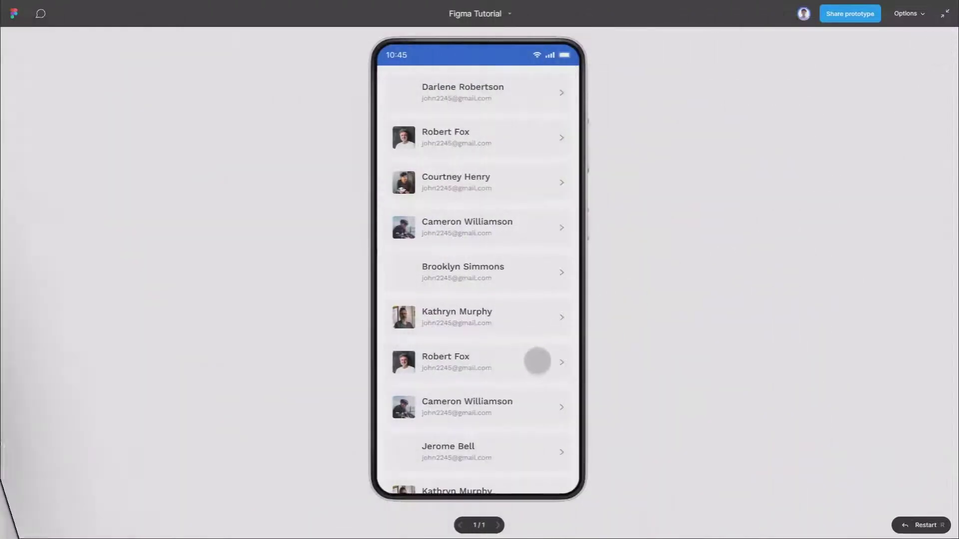
- Scroll the contact list in the Android prototype preview, then close the preview
scroll(535, 278, "down", 2)
scroll(520, 248, "down", 2)
scroll(524, 220, "down", 2)
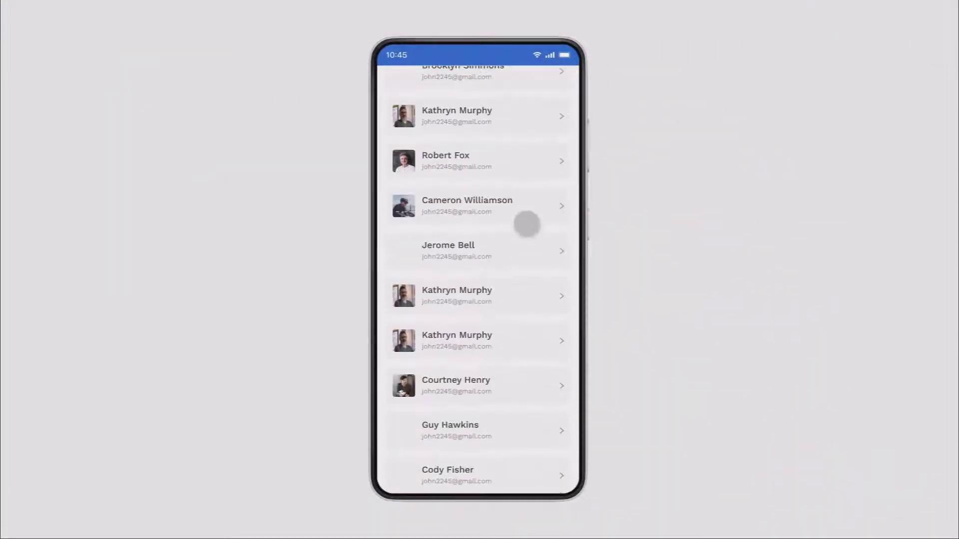
left_click_drag(520, 165, 514, 299)
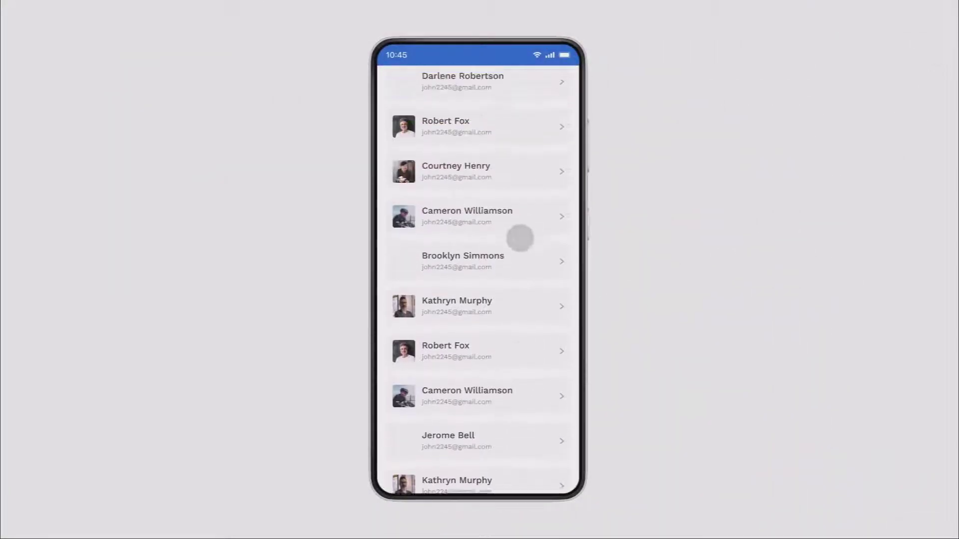
mouse_move(513, 353)
left_mouse_down()
mouse_move(516, 165)
mouse_move(514, 317)
mouse_move(529, 331)
mouse_move(541, 173)
mouse_move(553, 325)
left_mouse_up()
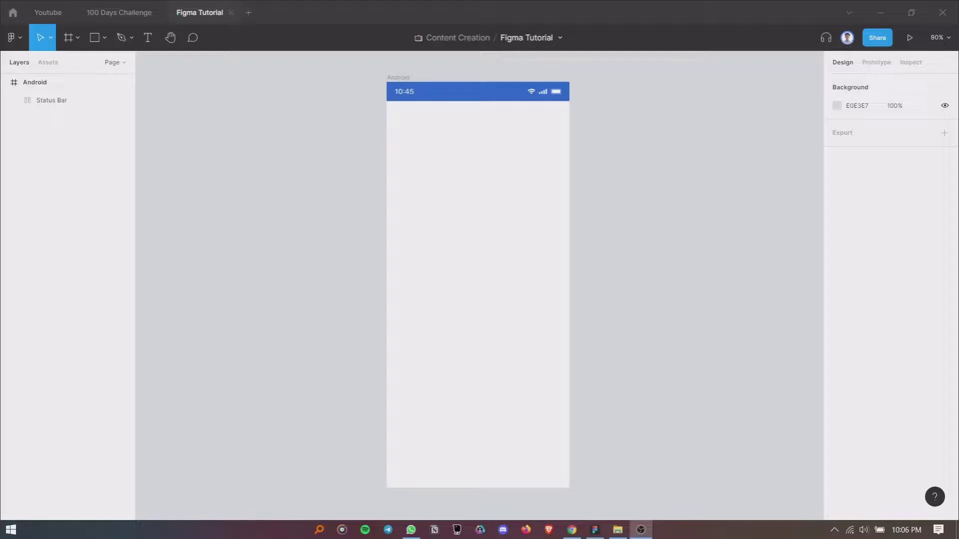
- Draw a grey square below the status bar and size it to 88 × 88
left_click(104, 38)
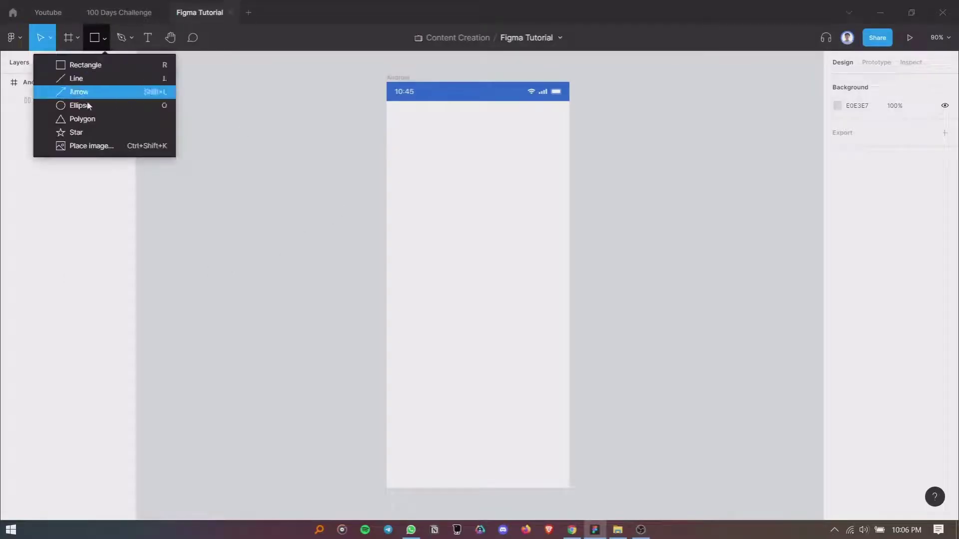
left_click(87, 66)
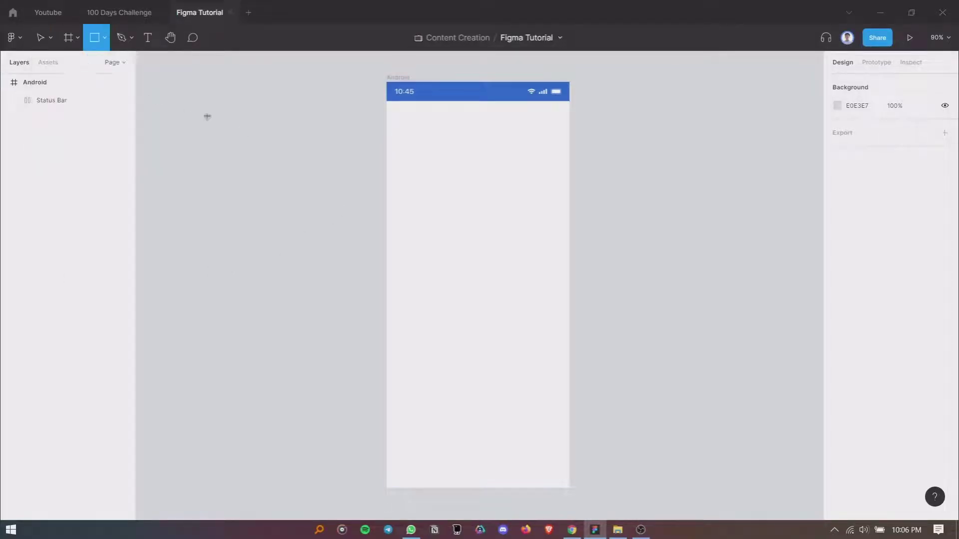
mouse_move(403, 129)
left_mouse_down()
mouse_move(448, 172)
mouse_move(417, 153)
left_mouse_up()
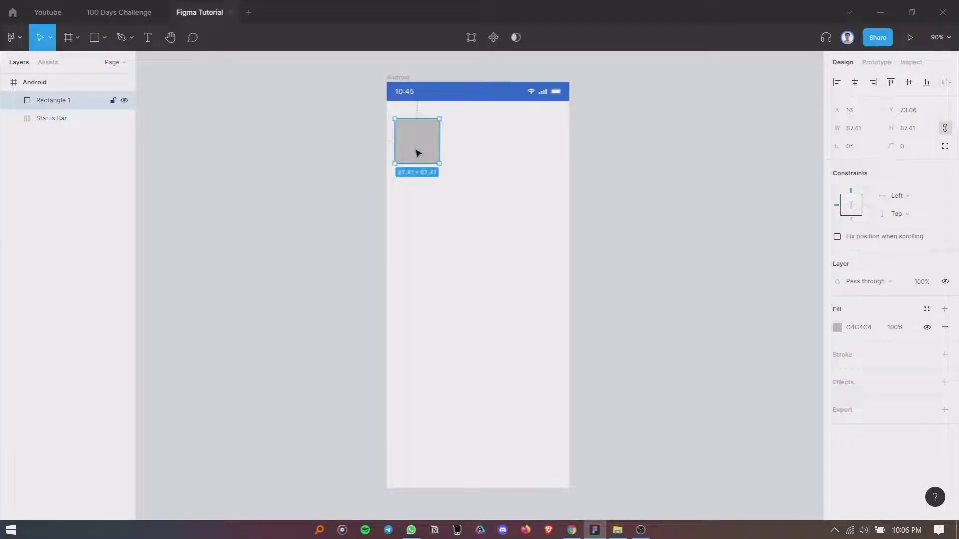
left_click(865, 132)
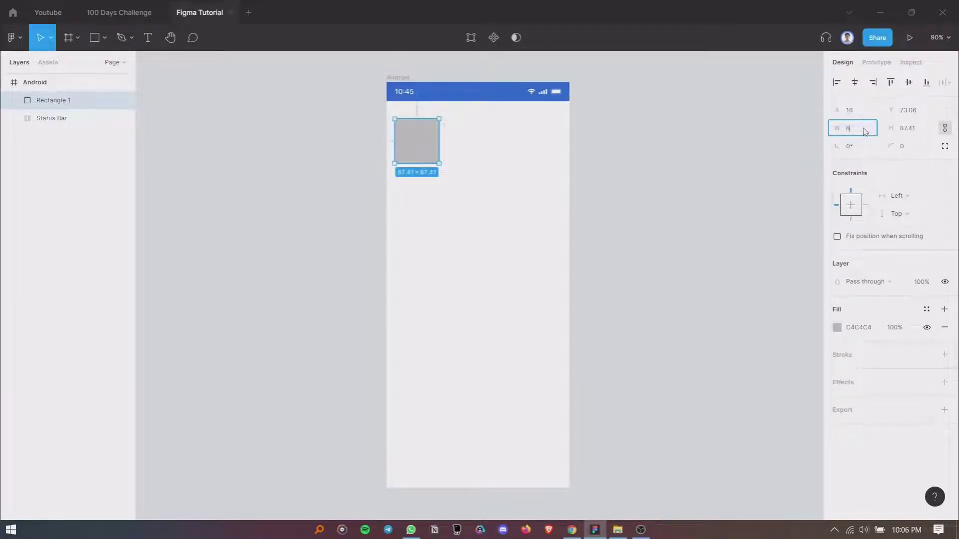
type("8")
key("Return")
- Round the square's corners to radius 4 and nudge it slightly right
left_click(909, 154)
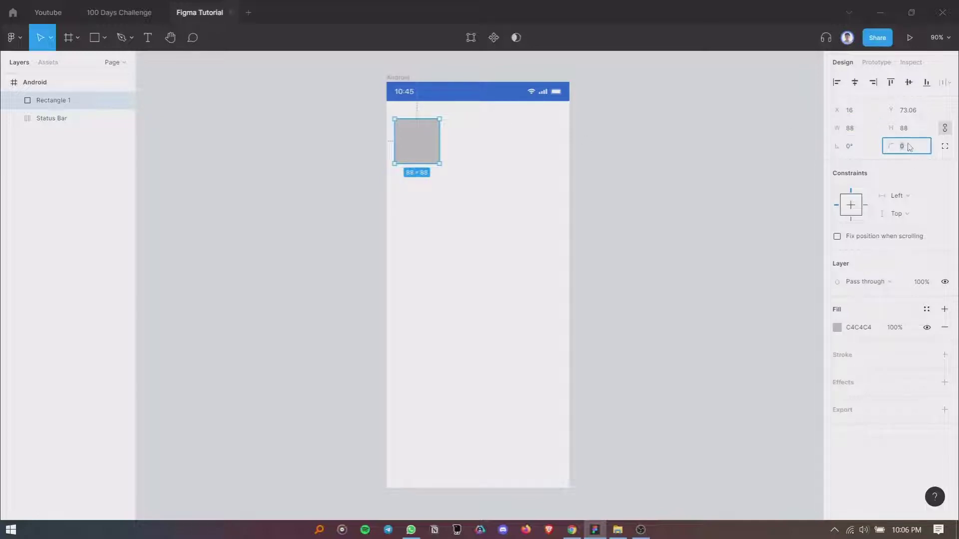
type("4")
key("Return")
left_click(521, 179)
left_click_drag(413, 145, 416, 145)
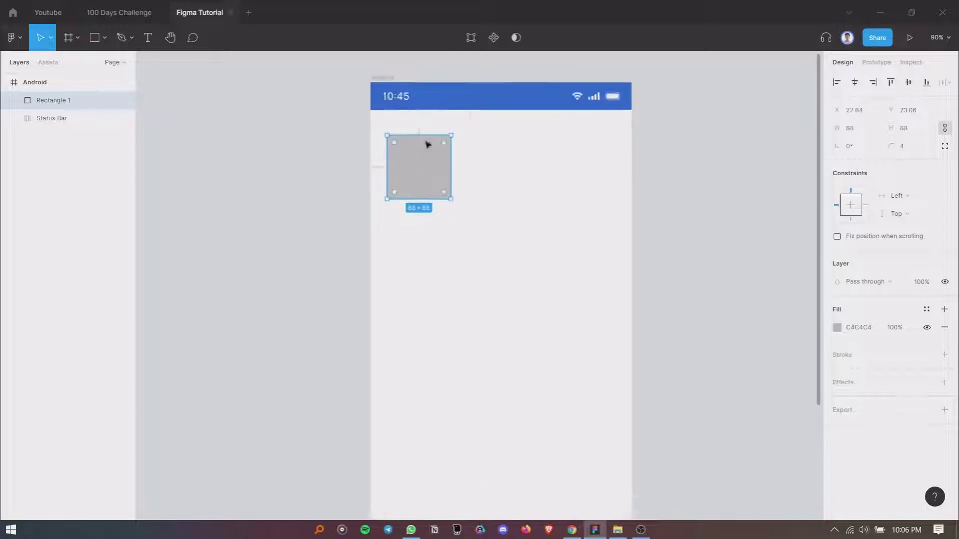
scroll(427, 145, "up", 5)
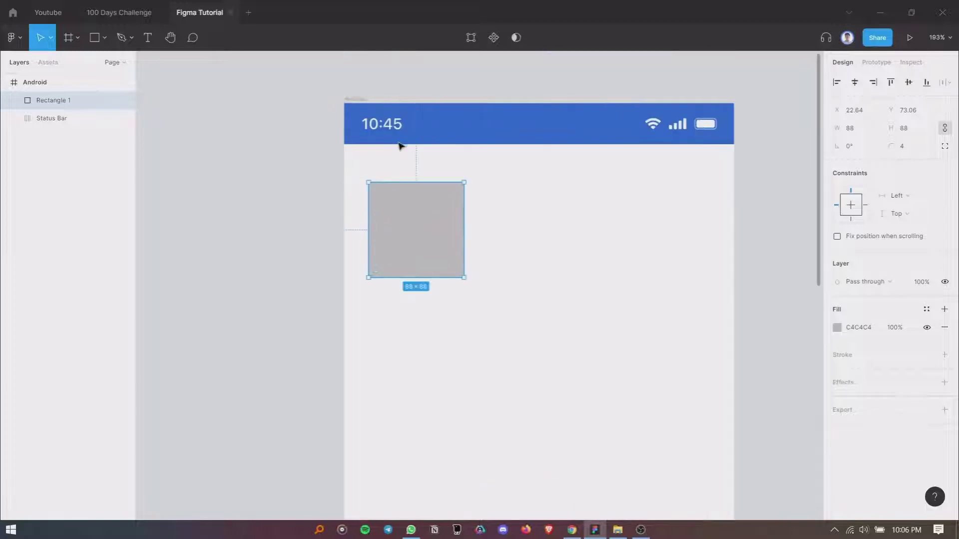
left_click(489, 223)
- Add a left-aligned 'John Doe' text label beside the grey square
key("t")
left_click(439, 214)
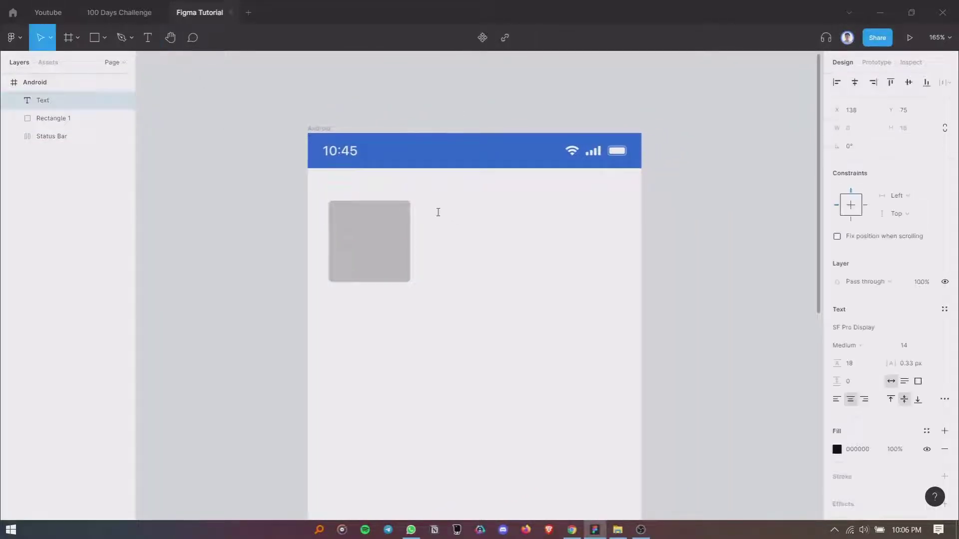
type("John")
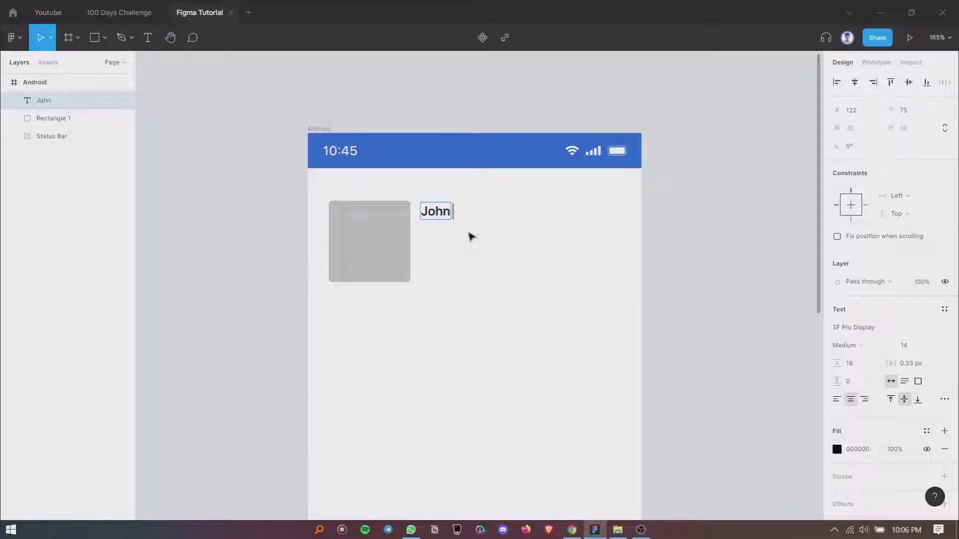
type(" Doe")
key("ctrl+a")
left_click(832, 399)
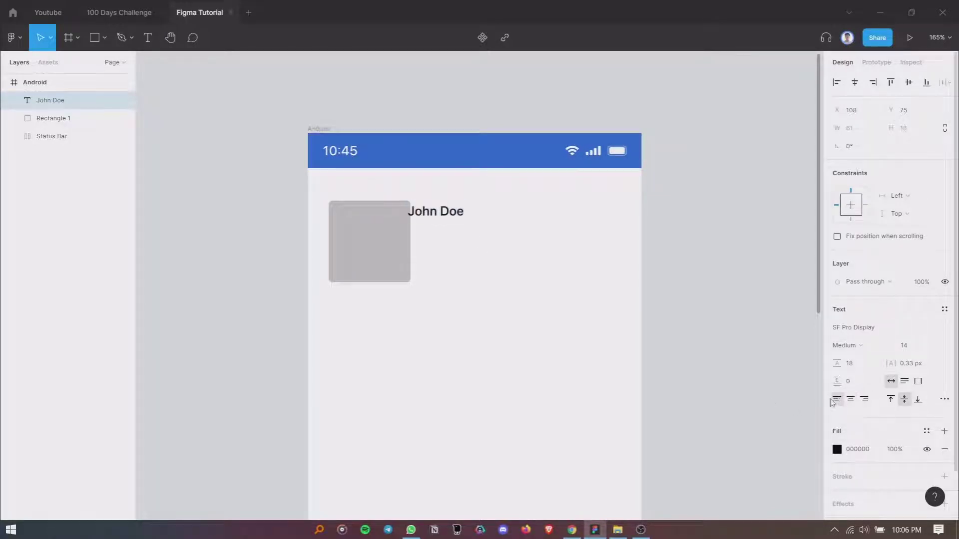
- Style John Doe in Work Sans, letter spacing 0, font size 16
left_click(870, 327)
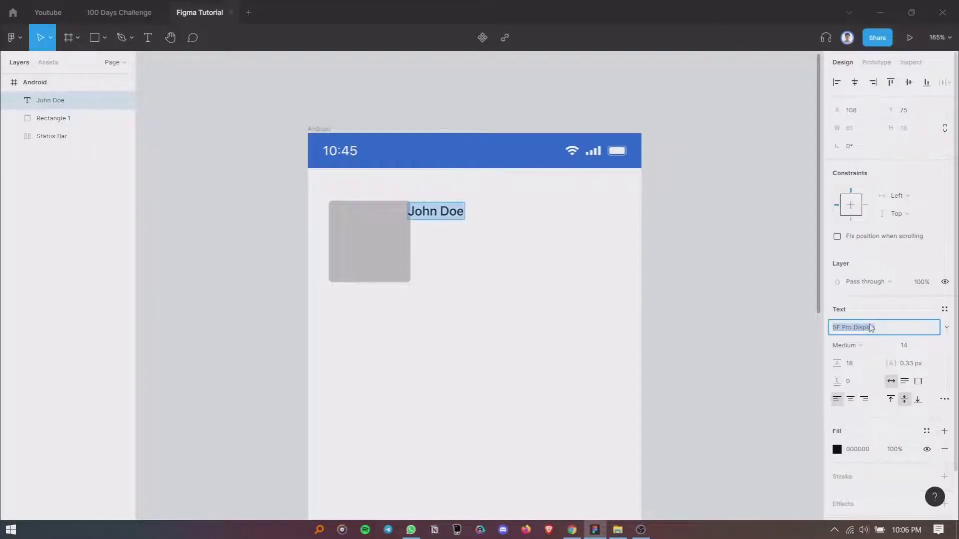
type("Work")
key("Return")
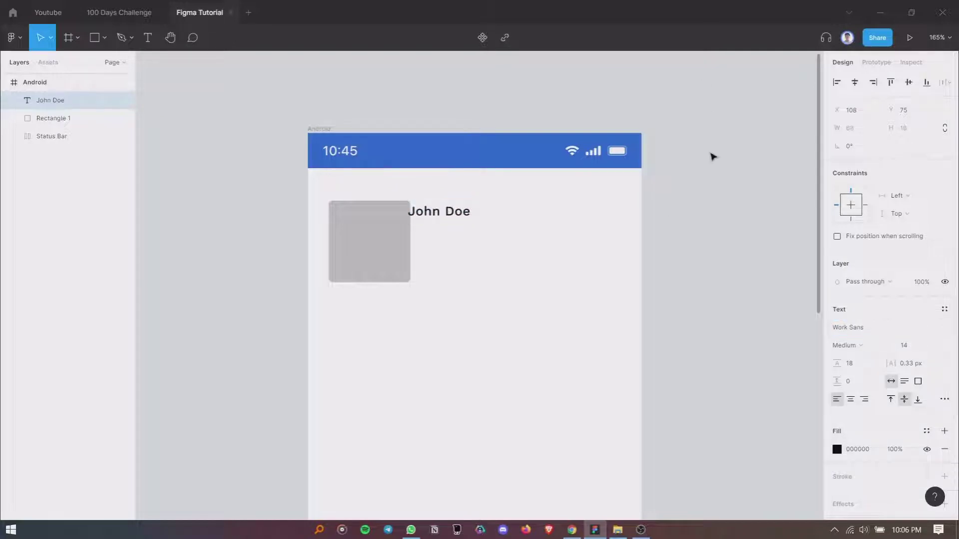
left_click(917, 363)
type("0")
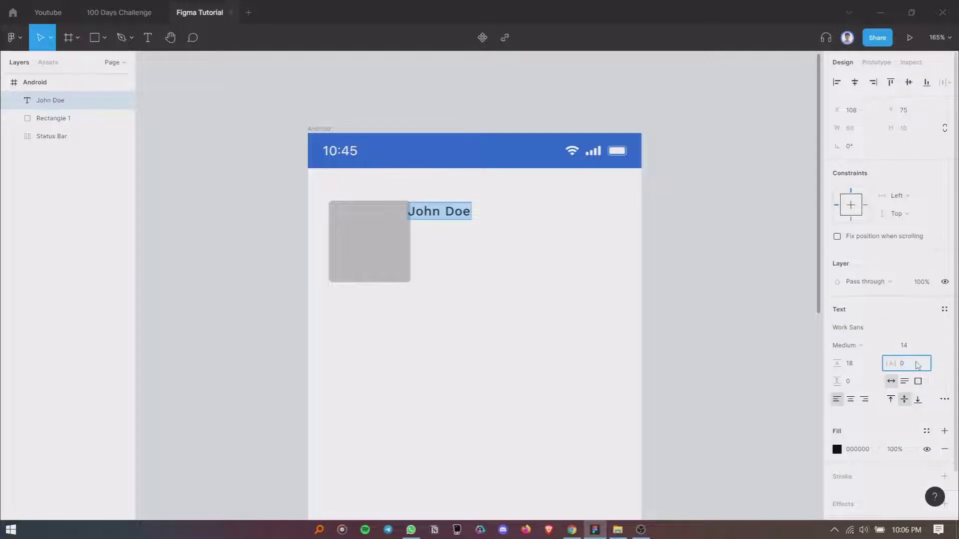
key("Return")
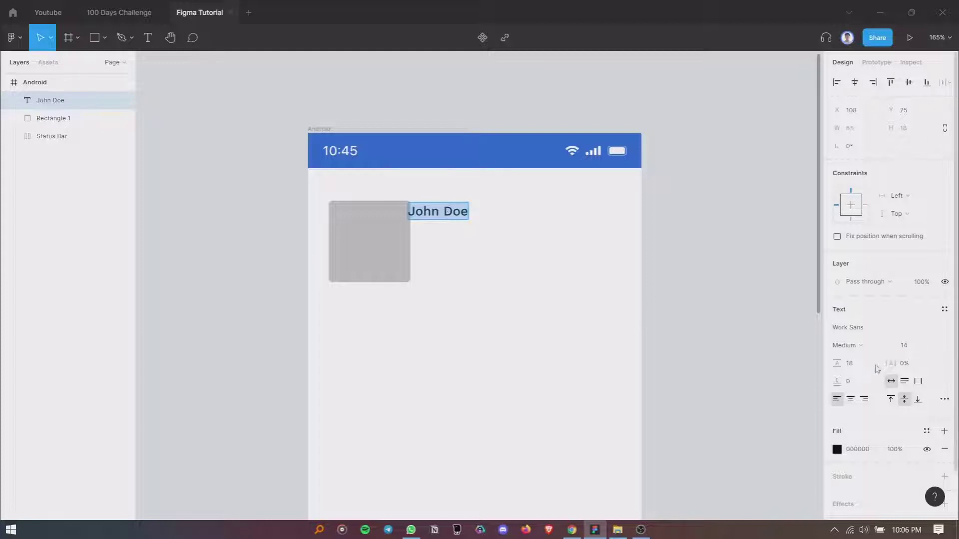
left_click(907, 349)
type("8")
key("Return")
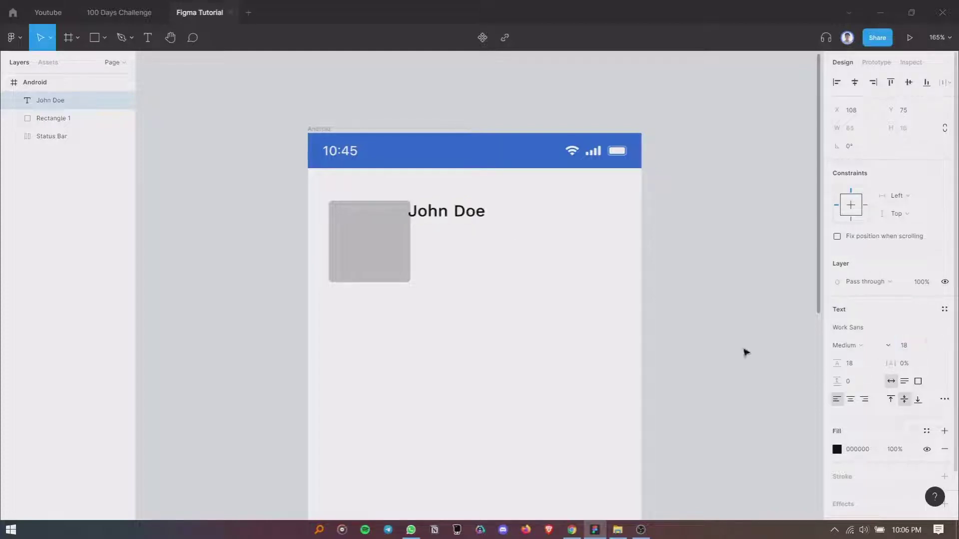
key("BackSpace")
type("6")
key("Return")
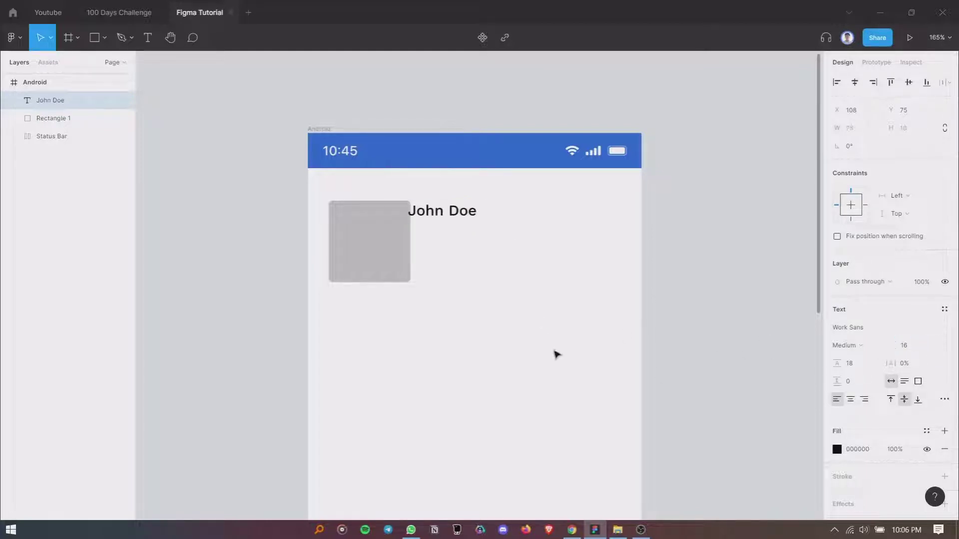
- Move John Doe right and shrink the grey square to 64 × 64
left_click_drag(442, 214, 465, 217)
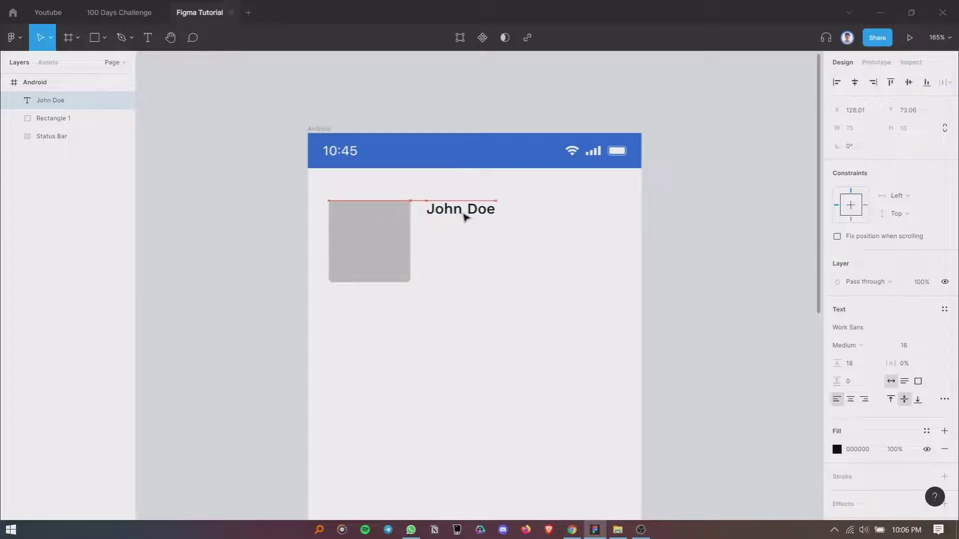
left_click(378, 240)
left_click(912, 129)
type("4")
key("Return")
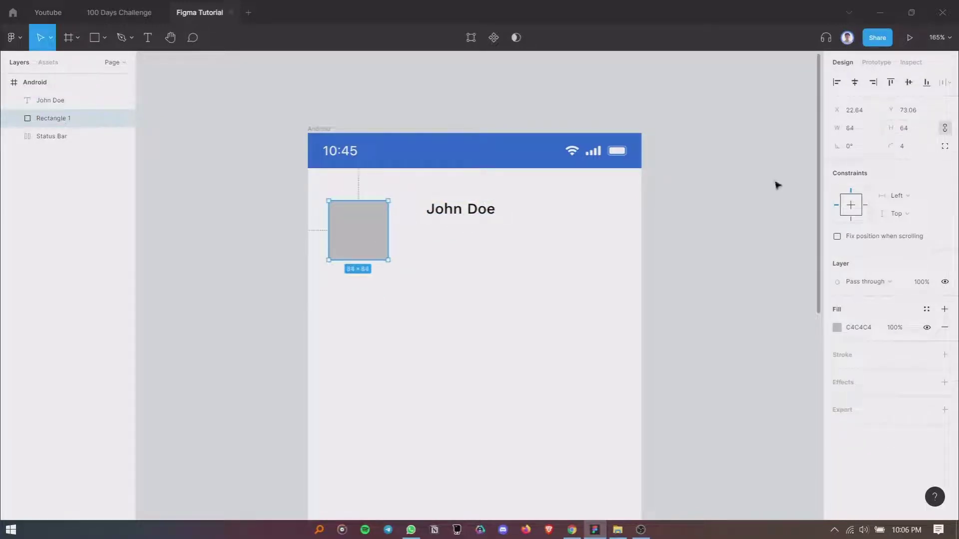
- Duplicate the name text below it, retyped as the contact's e-mail at a smaller size
left_click(468, 212)
mouse_move(468, 212)
left_mouse_down()
mouse_move(438, 214)
mouse_move(430, 240)
left_mouse_up()
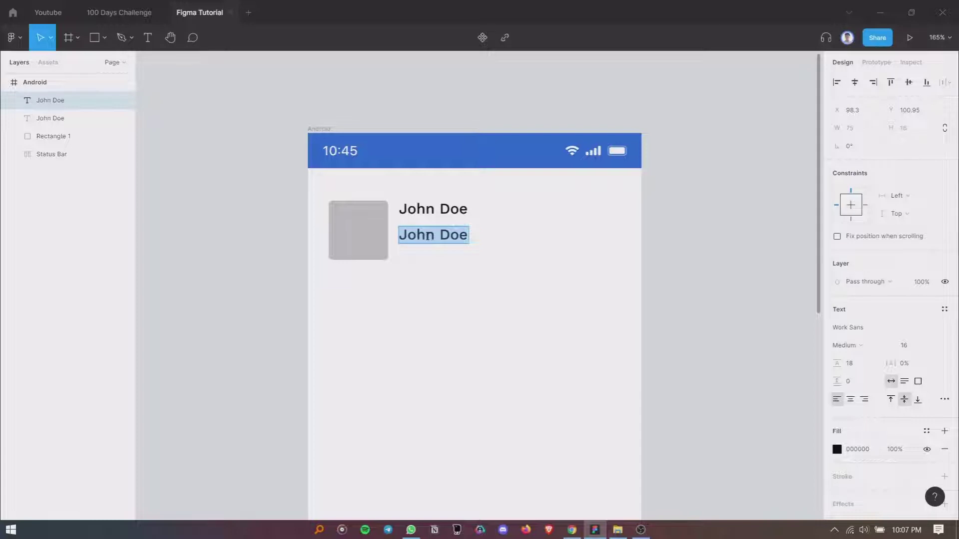
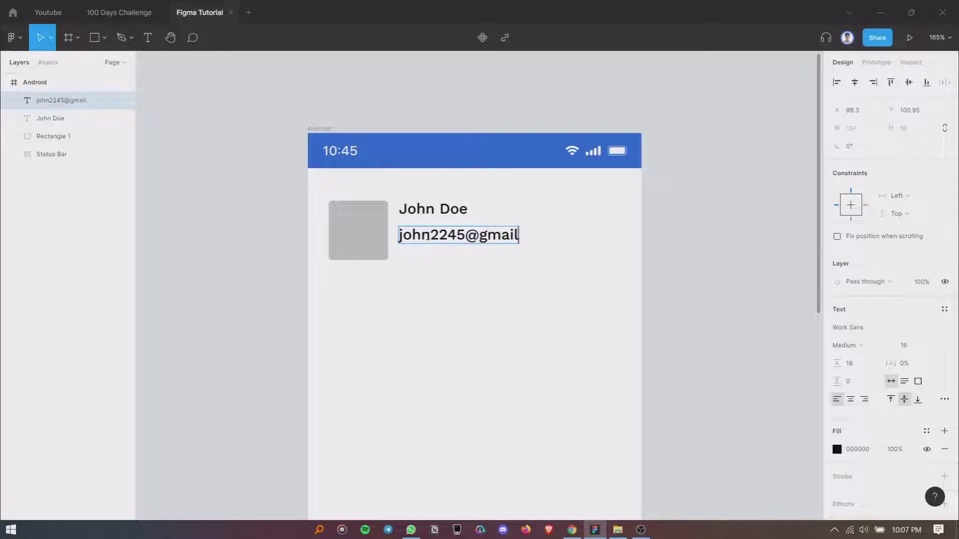
key("ctrl+a")
left_click(912, 345)
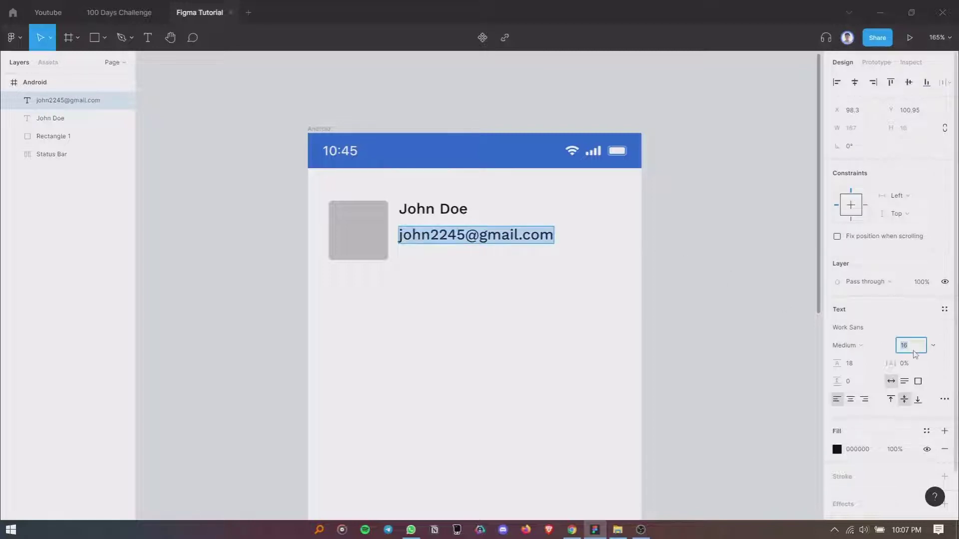
type("12")
key("Return")
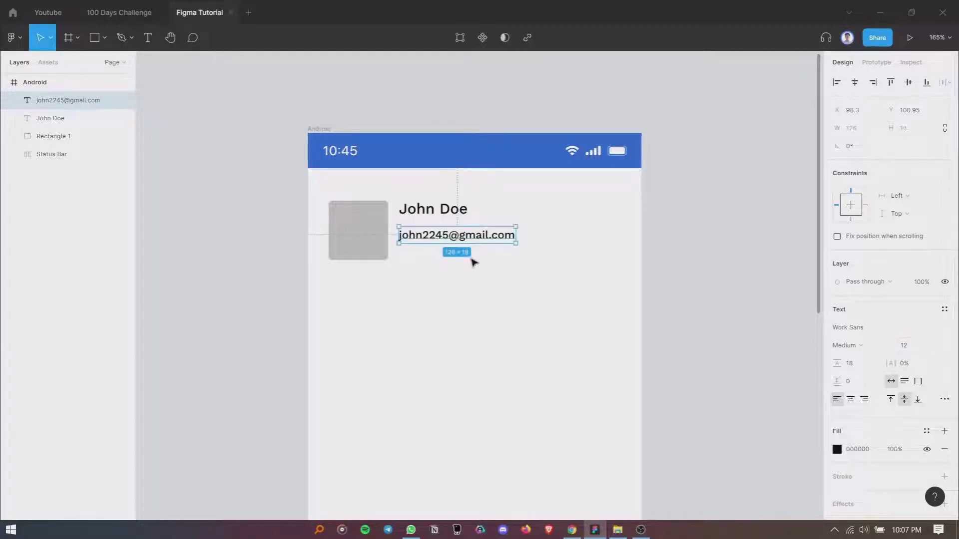
- Set a 2 gap between name and e-mail and group them as Group 1
left_click(433, 210)
left_click(432, 237, "shift")
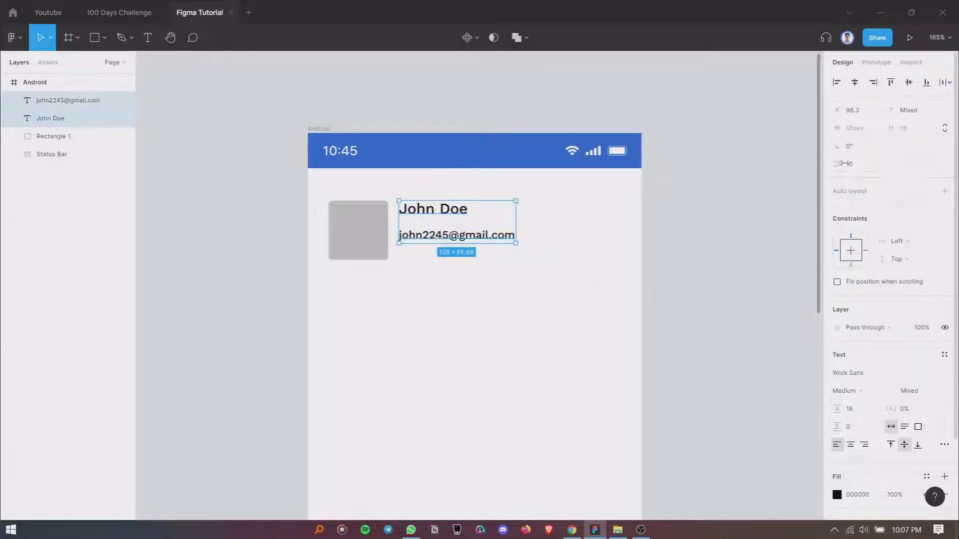
left_click(868, 169)
type("4")
key("Return")
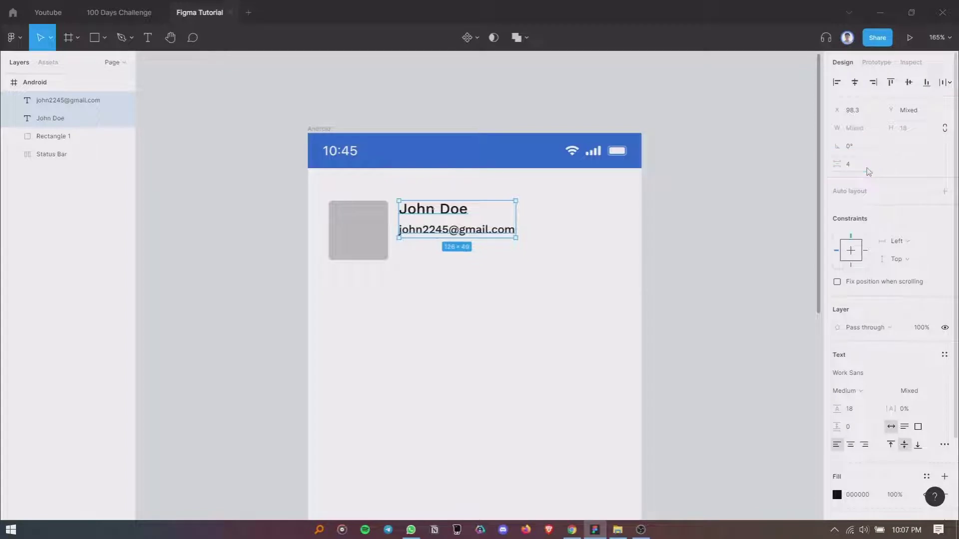
type("2")
key("Return")
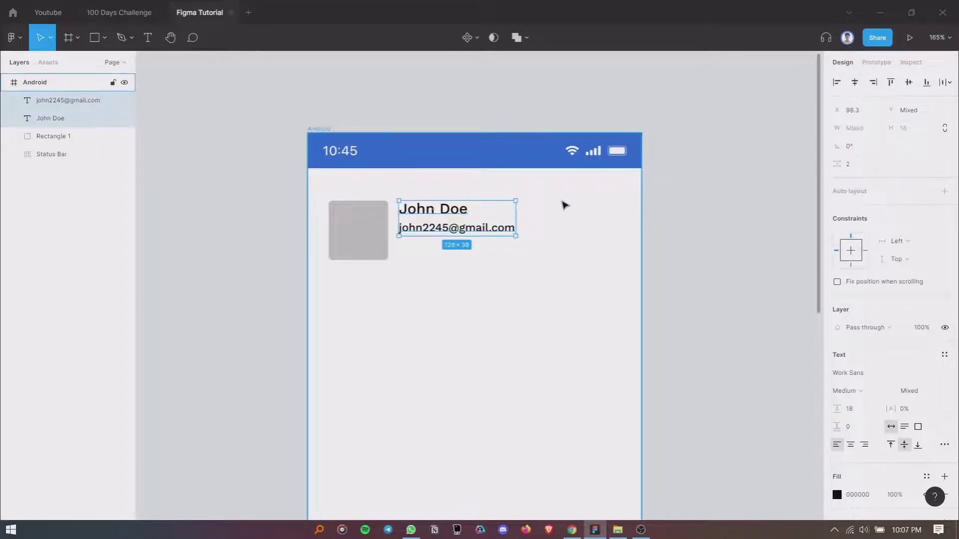
key("ctrl+g")
left_click(489, 253)
left_click(362, 243)
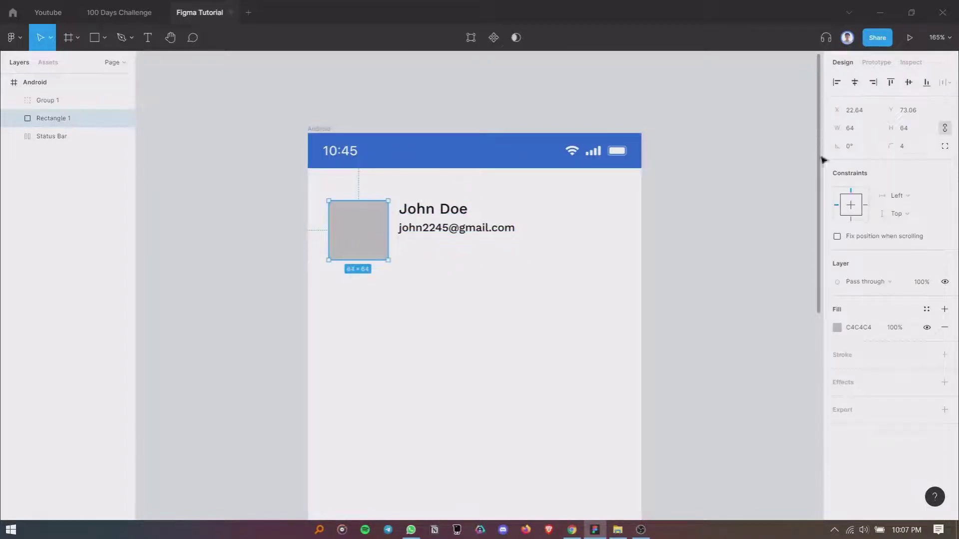
- Resize the grey square to 44 × 44 and shift it slightly
type("44")
key("Return")
mouse_move(349, 207)
left_mouse_down()
mouse_move(358, 240)
mouse_move(342, 221)
left_mouse_up()
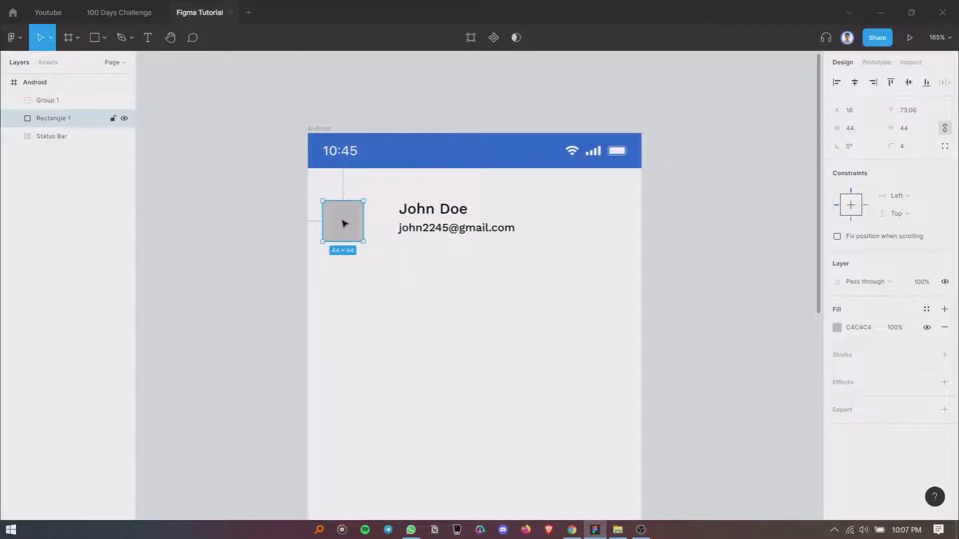
left_click(858, 129)
key("Escape")
key("Escape")
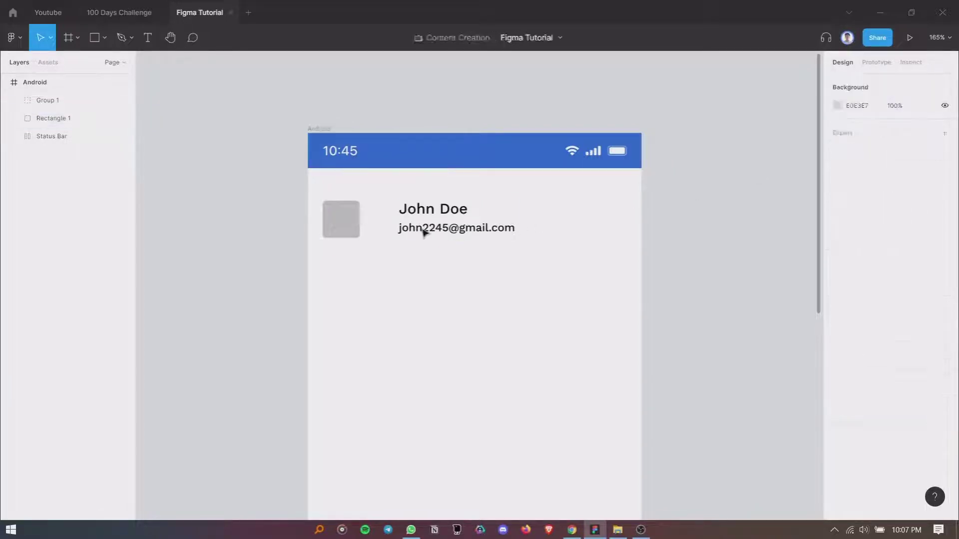
- Set an 8 gap between the square and the text group
left_click(425, 224)
left_click(338, 229, "shift")
left_click(855, 165)
type("8")
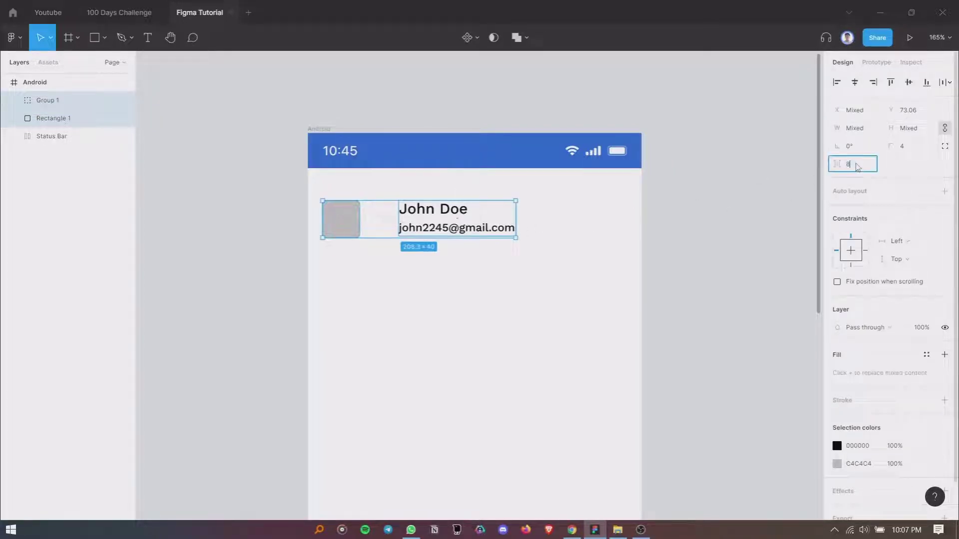
key("Return")
left_click(373, 249)
left_click(388, 227)
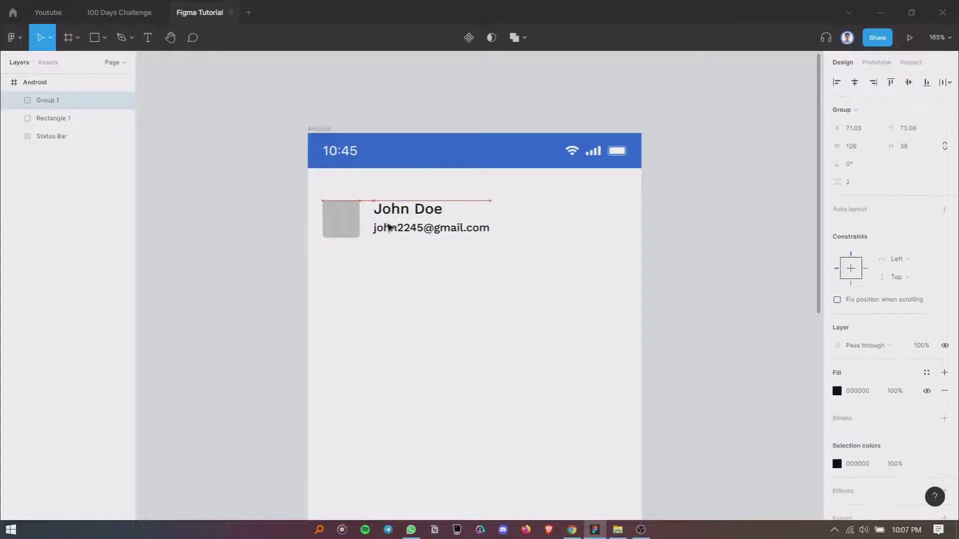
key("Escape")
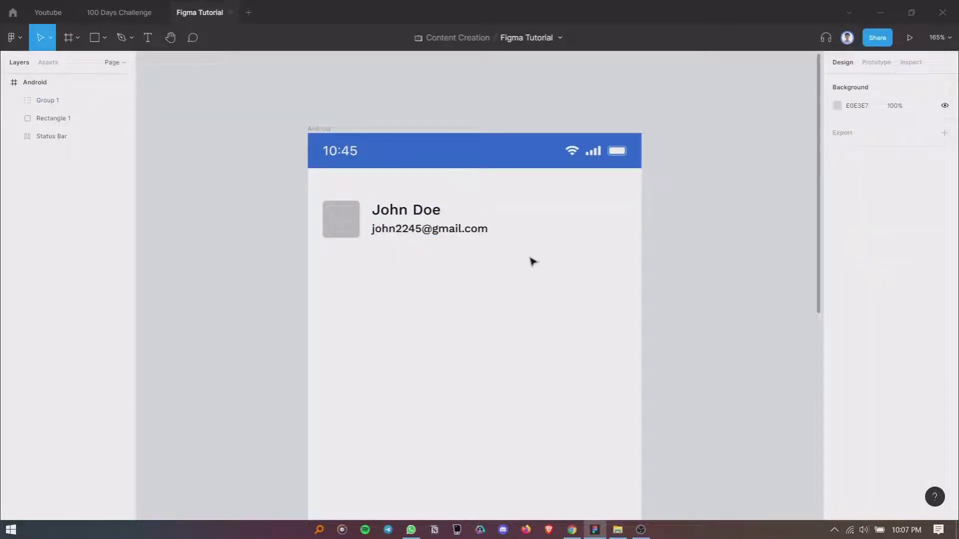
- Draw a two-point arrow path with the Pen tool below the contact row
left_click(121, 38)
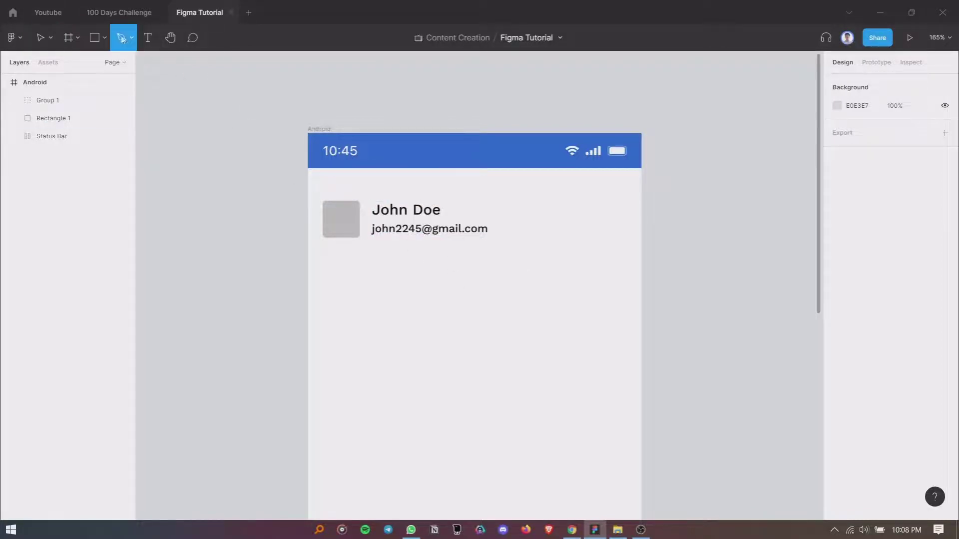
left_click(510, 262)
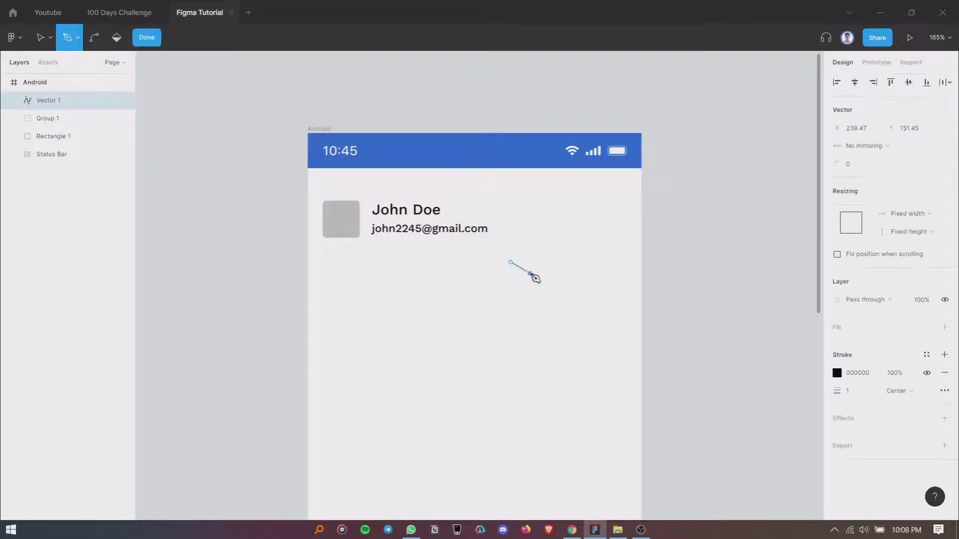
left_click(530, 273)
left_click(146, 36)
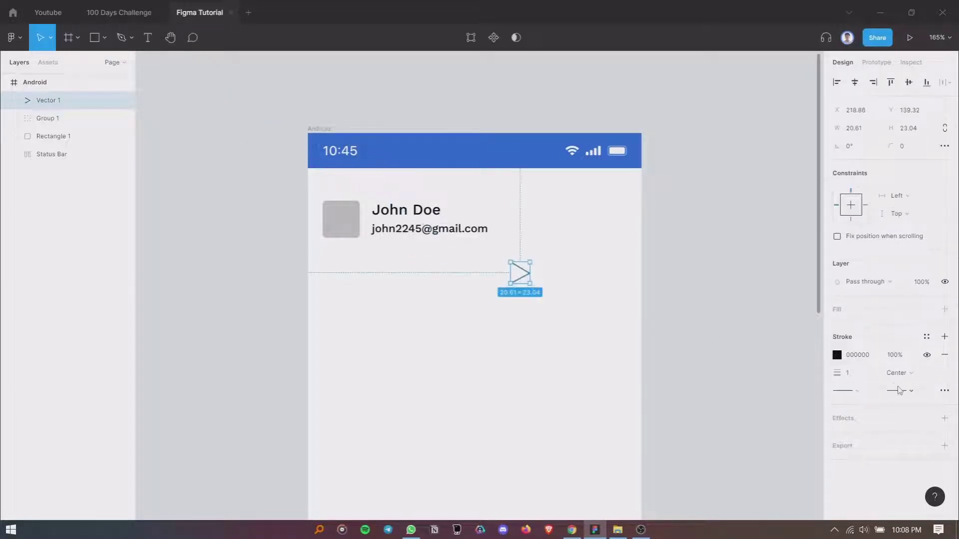
left_click(899, 391)
left_click(511, 286)
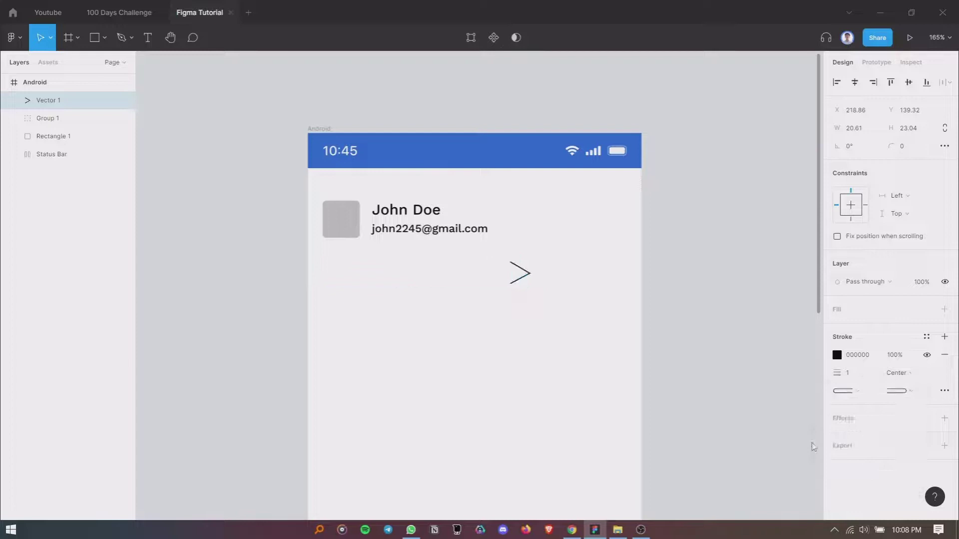
left_click(518, 284)
- Edit the arrow's points and thin its stroke width to 2
double_click(518, 280)
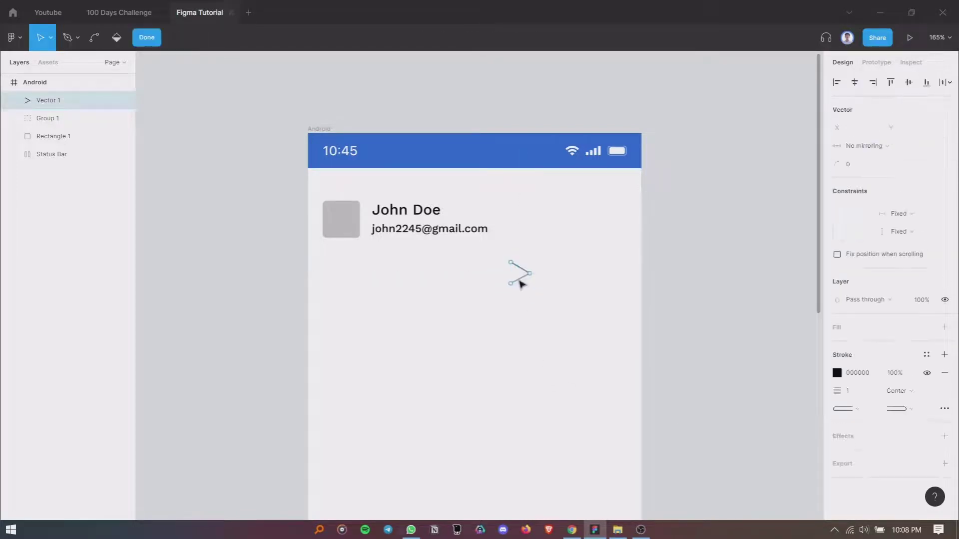
type("3")
key("Return")
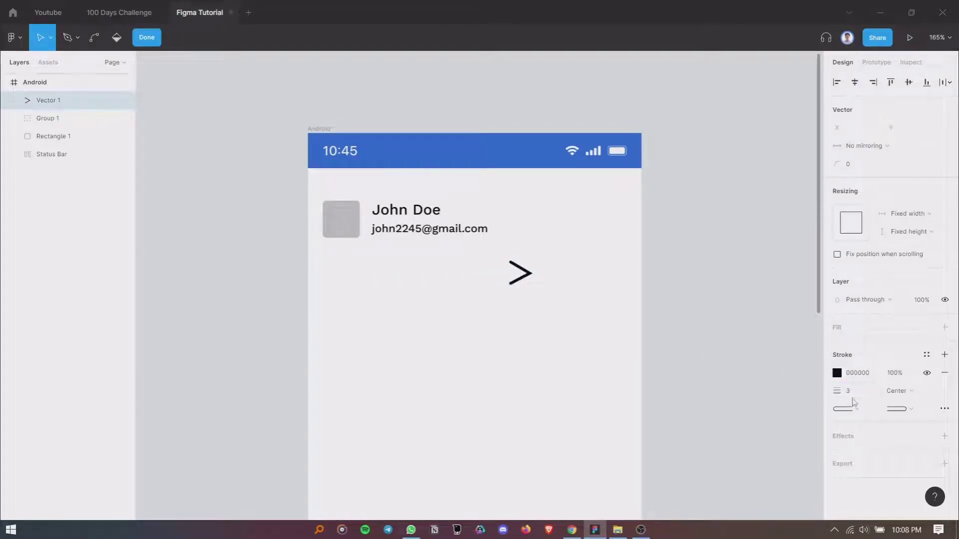
left_click(849, 392)
type("2")
key("Return")
left_click(152, 42)
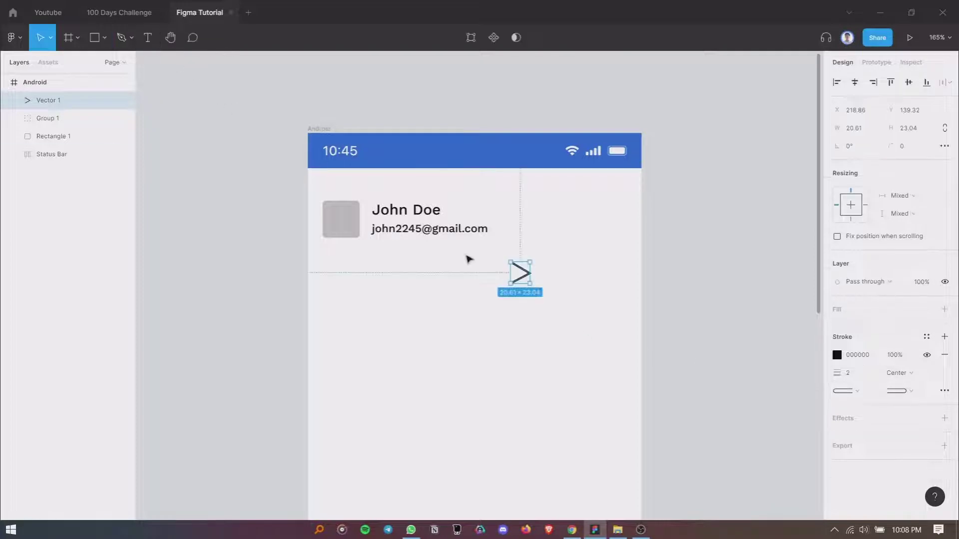
- Give the arrow a 1.4 stroke, shrink it to a chevron, and place it right of John Doe
scroll(512, 253, "up", 3)
left_click_drag(529, 287, 526, 272)
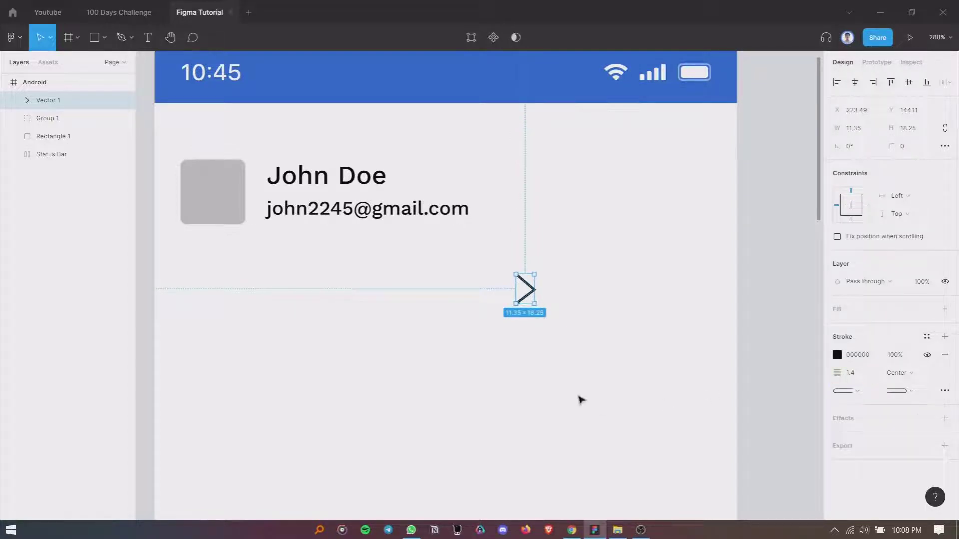
left_click(520, 288)
mouse_move(520, 288)
left_mouse_down()
mouse_move(559, 279)
mouse_move(686, 194)
mouse_move(684, 206)
left_mouse_up()
left_click(587, 278)
left_click(557, 272)
- Group the grey square with the name-and-email text using an 8 gap
left_click(613, 238)
scroll(469, 280, "down", 2)
left_click(352, 218)
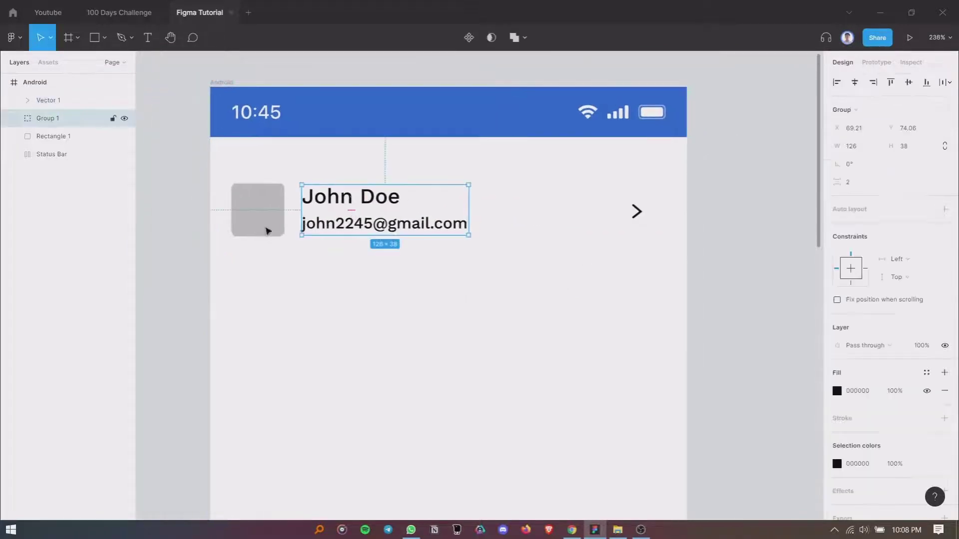
left_click(259, 219, "shift")
left_click(854, 167)
type("8")
key("Return")
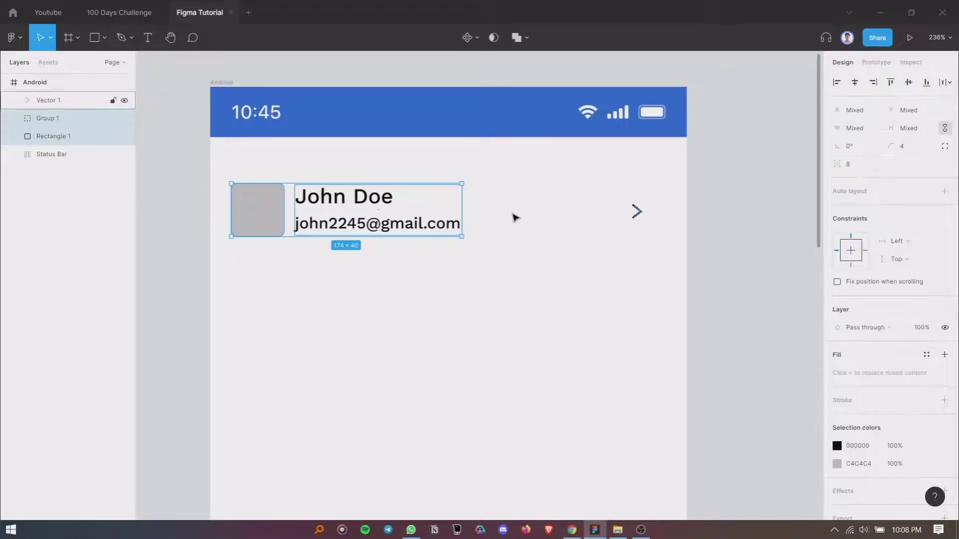
key("ctrl+g")
- Colour the John Doe text dark slate grey (313742)
left_click(495, 261)
left_click(419, 233)
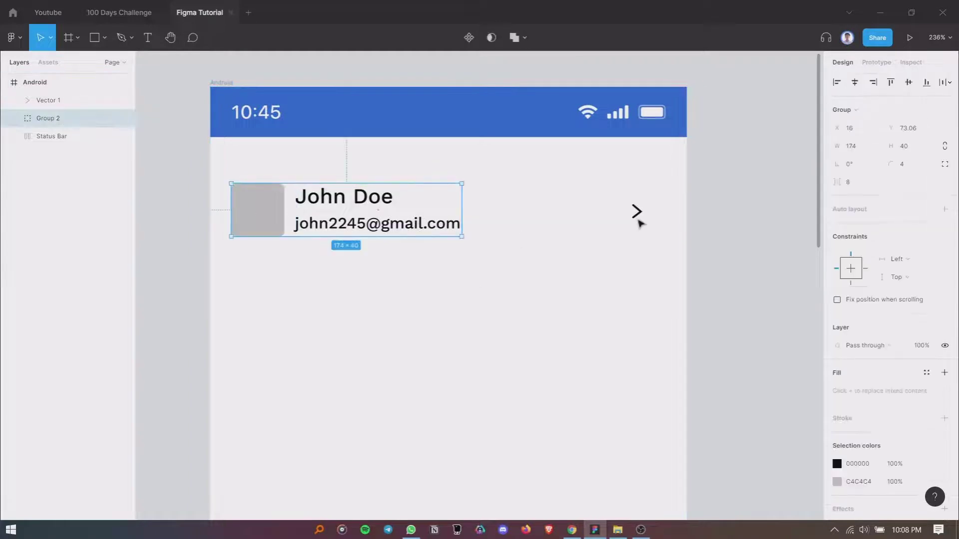
left_click(637, 212)
left_click(382, 207, "ctrl")
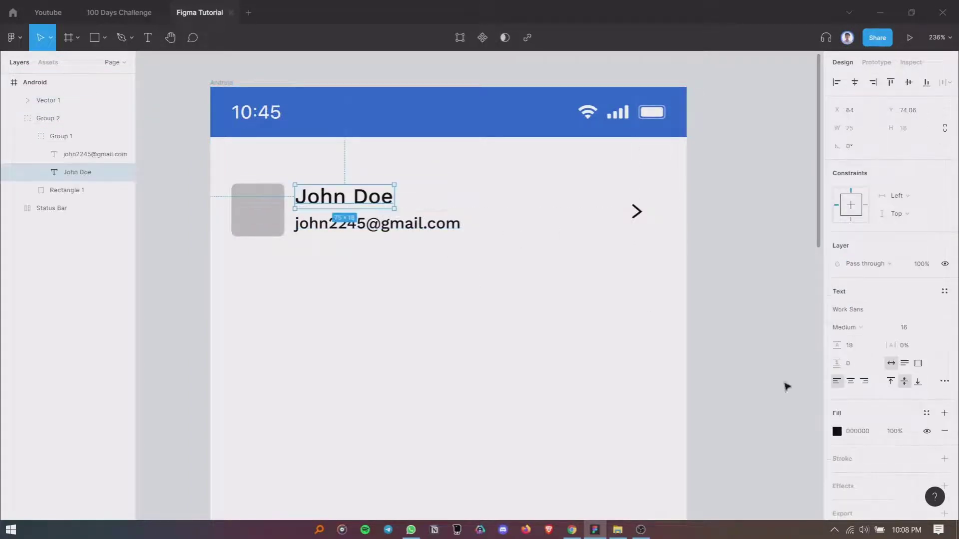
left_click(836, 431)
left_click(776, 388)
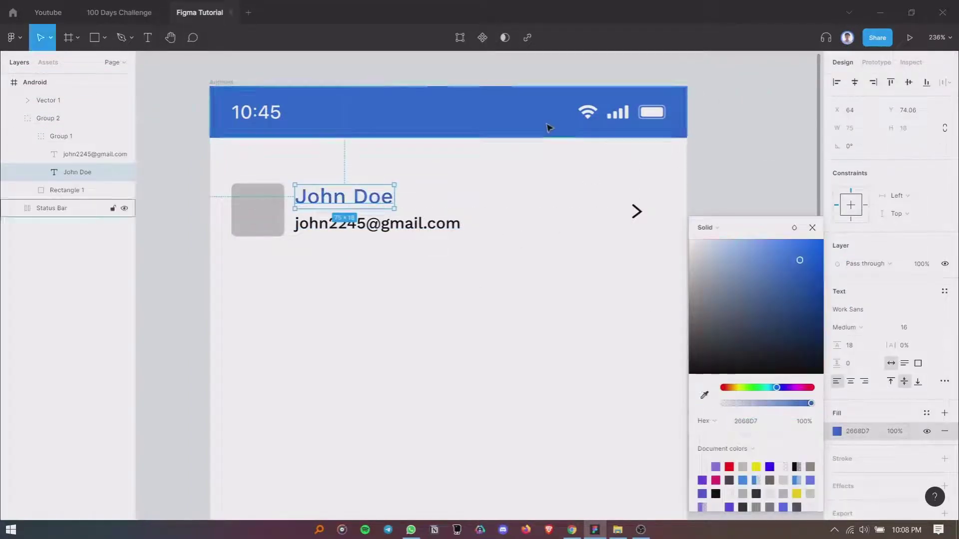
left_click_drag(717, 334, 722, 339)
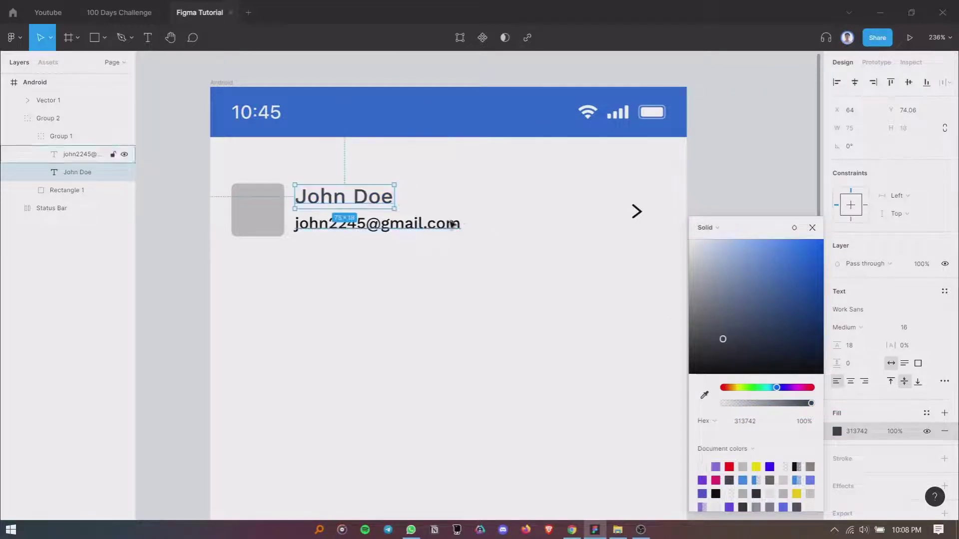
- Make the e-mail text a lighter grey-blue (828B9A) in Regular weight
left_click(442, 225)
left_click(837, 431)
left_click(704, 395)
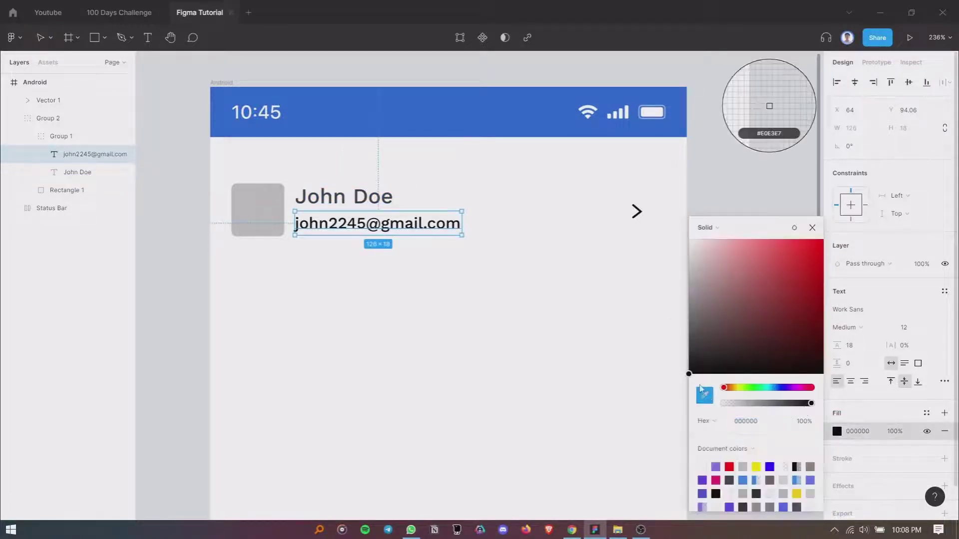
left_click(364, 175)
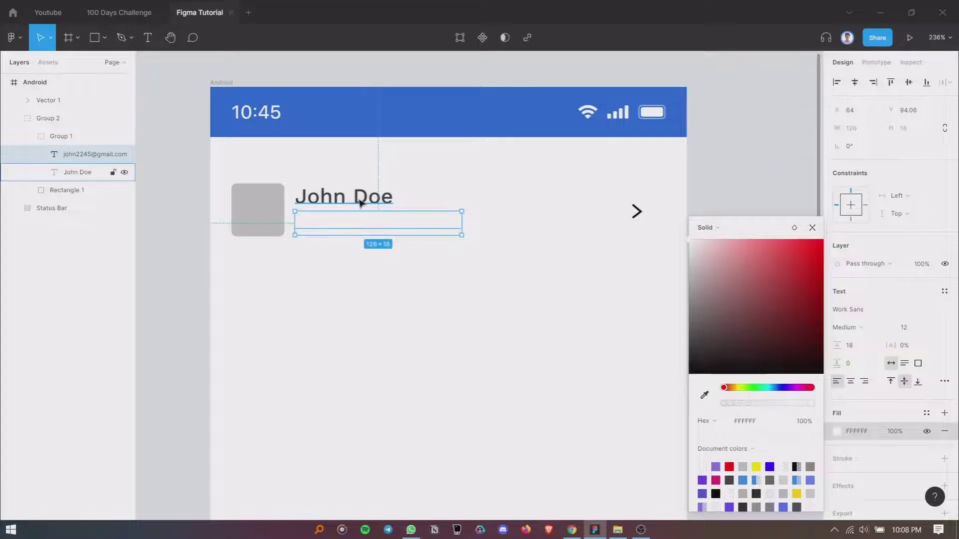
left_click(704, 395)
left_click(327, 90)
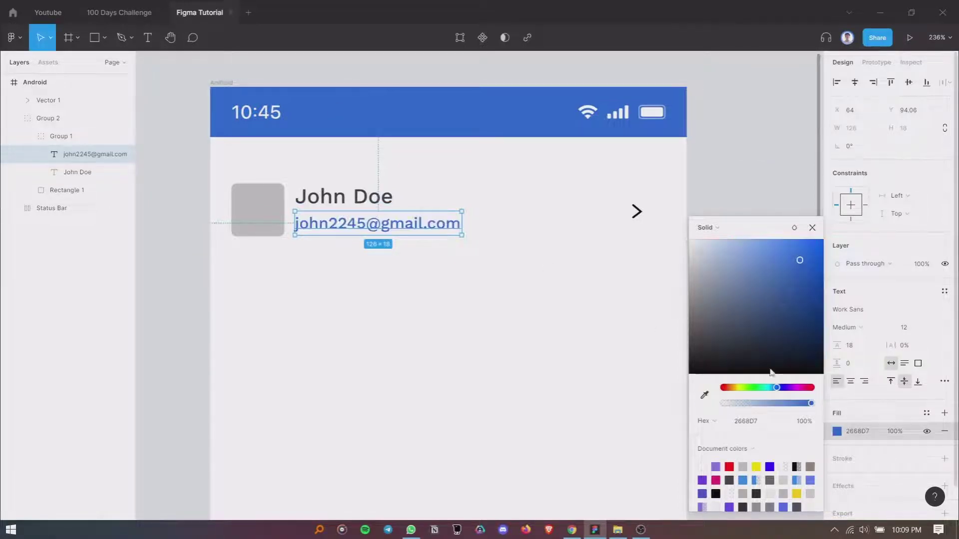
mouse_move(729, 336)
left_mouse_down()
mouse_move(706, 266)
mouse_move(712, 300)
left_mouse_up()
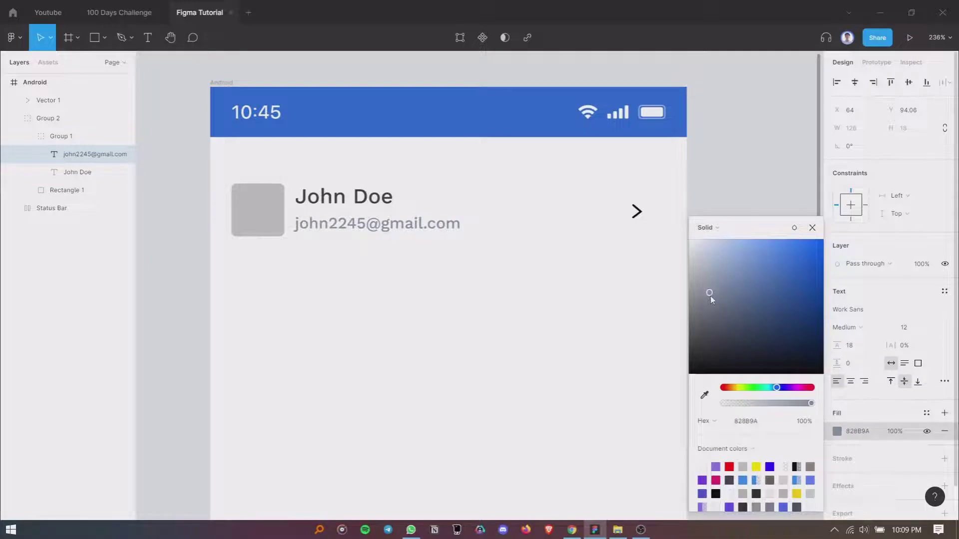
key("Return")
left_click(844, 327)
left_click(849, 304)
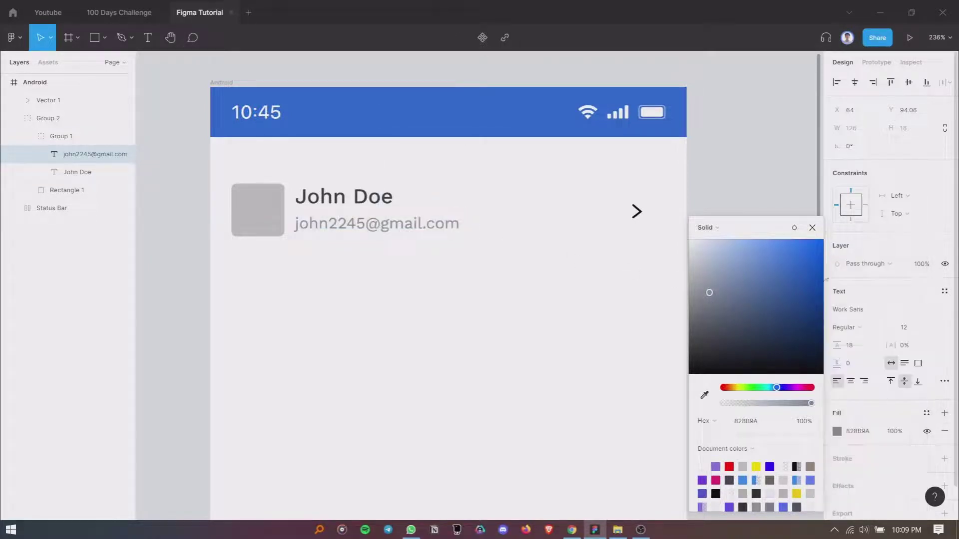
left_click(812, 228)
left_click(464, 321)
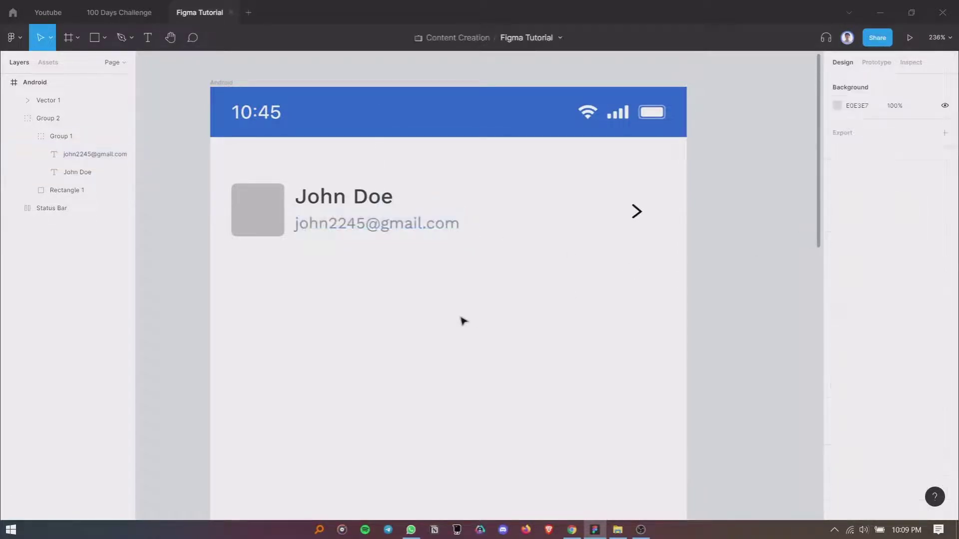
- Eyedrop the e-mail grey (8A92A0) onto the chevron's stroke
left_click(636, 212)
left_click(844, 355)
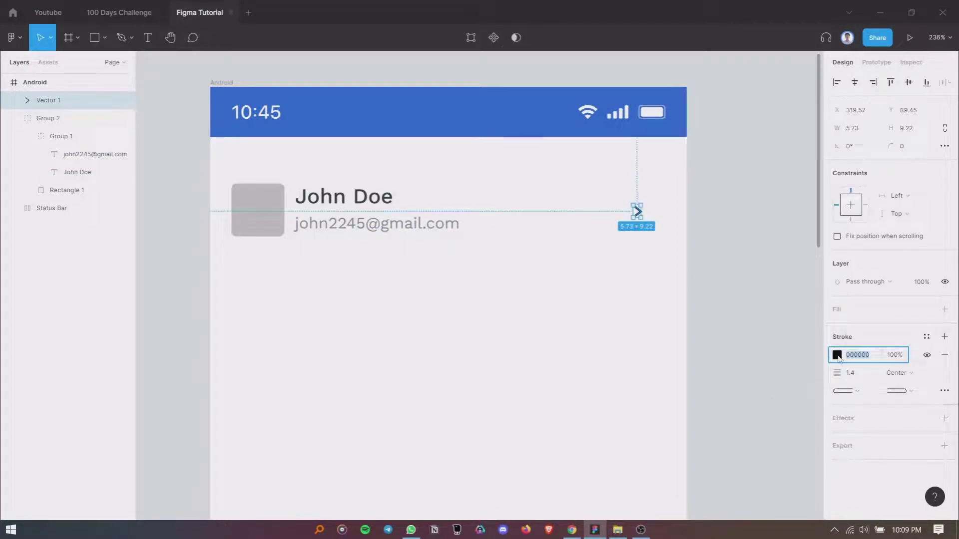
left_click(837, 355)
left_click(705, 395)
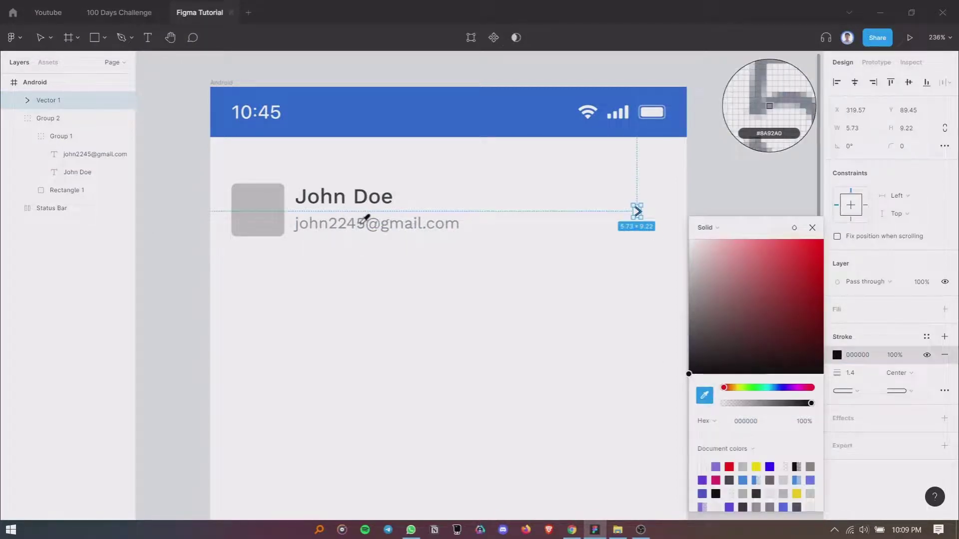
left_click(366, 218)
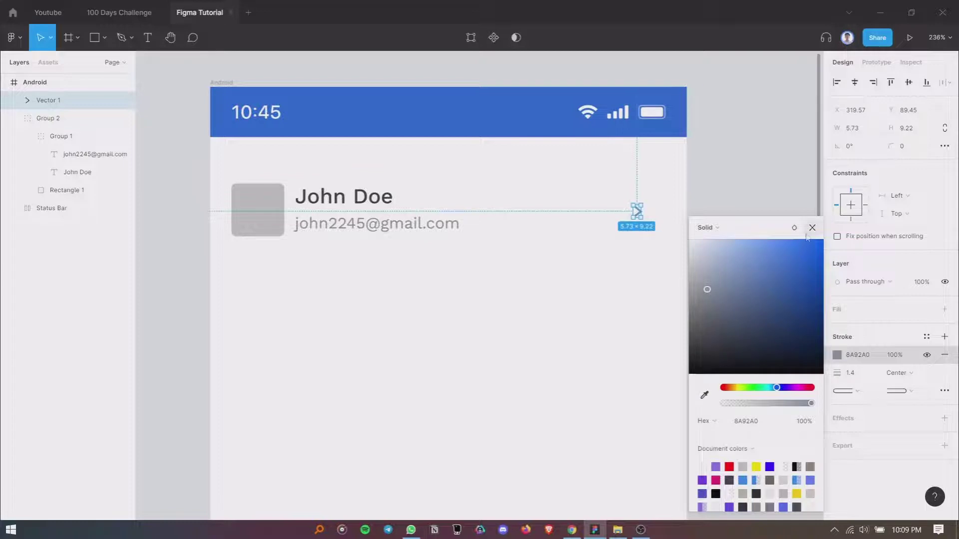
left_click(618, 289)
- Group the contact card (Group 2) and the chevron (Vector 1) into one row
left_click(345, 214)
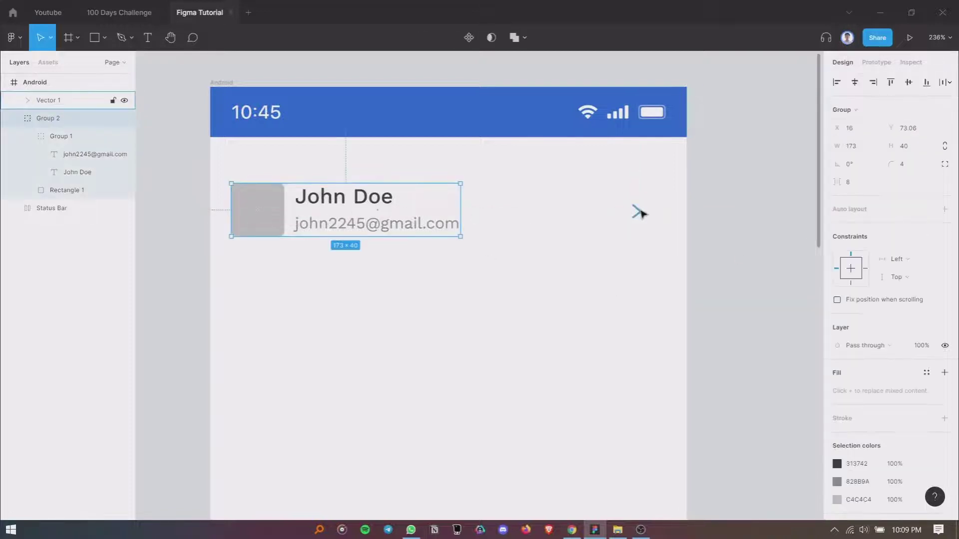
left_click(638, 211, "shift")
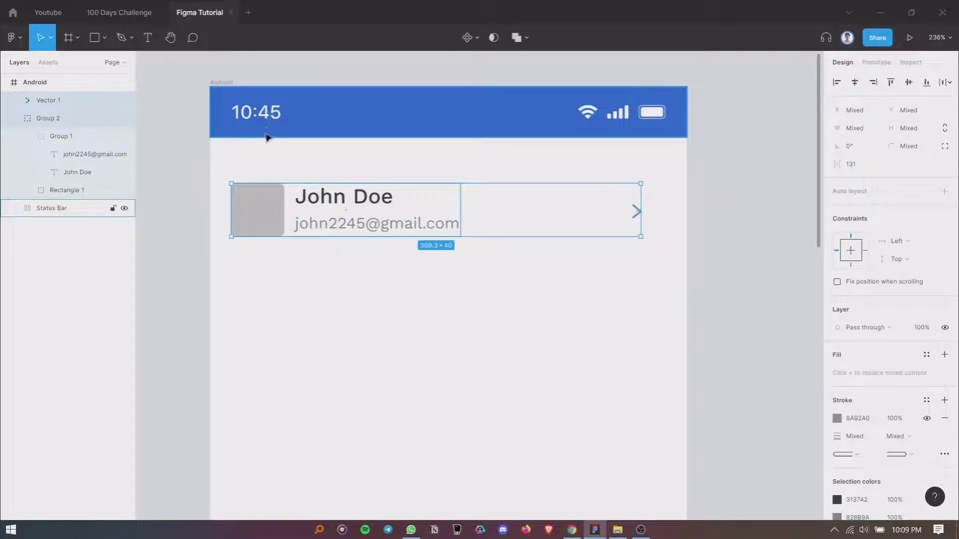
double_click(262, 117)
left_click(309, 227)
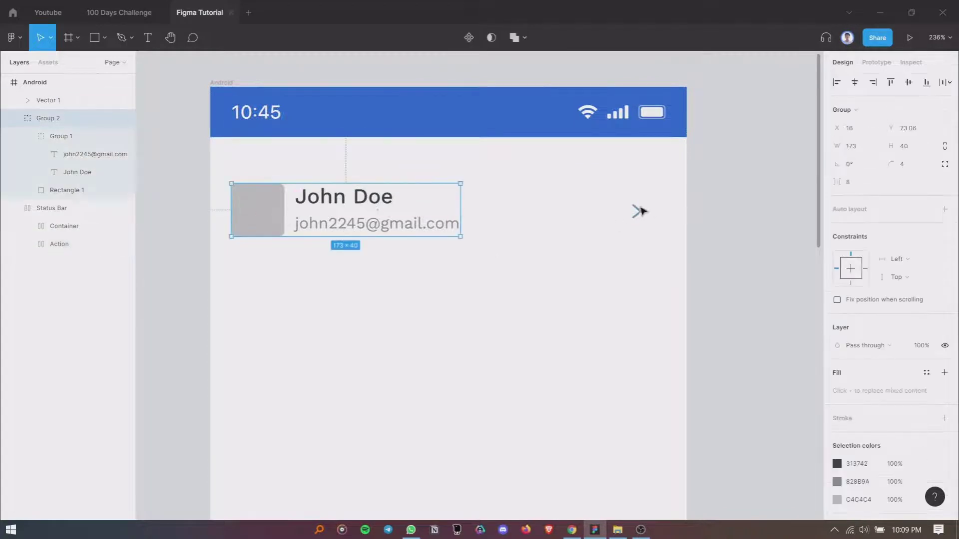
left_click(638, 211, "shift")
key("ctrl+g")
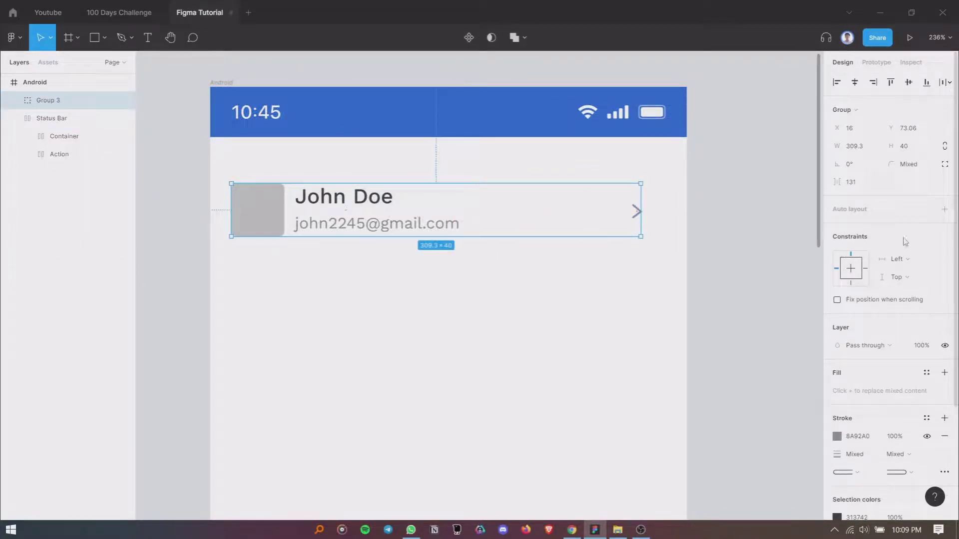
- Add auto layout to the John Doe card with space-between spacing, pushing the arrow right
left_click(944, 210)
left_click(947, 227)
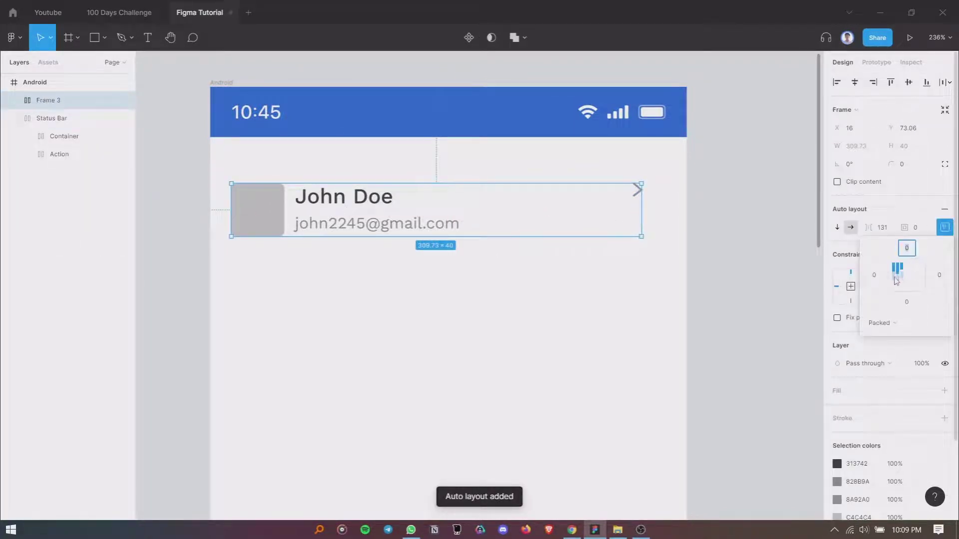
left_click(881, 323)
left_click(907, 336)
left_click(553, 293)
- Set the contact card's width to 328
left_click(327, 186)
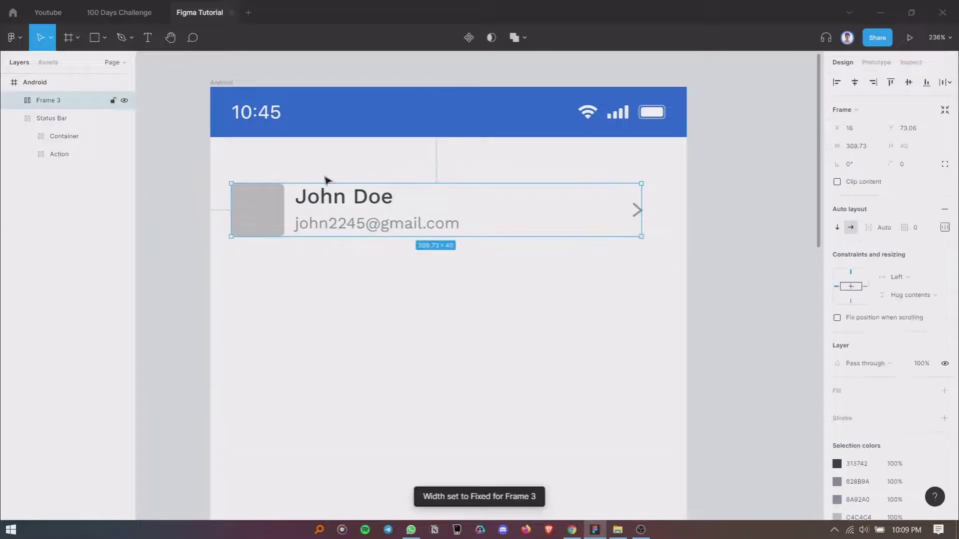
left_click(221, 85)
left_click(394, 188)
type("360")
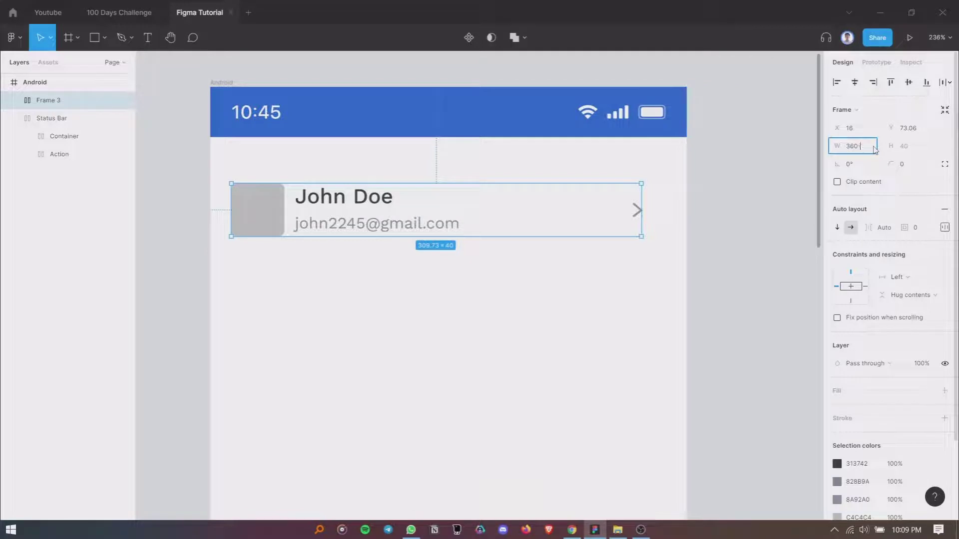
key("Return")
- Nudge the card slightly lower, give it a white fill, and review its constraints
left_click_drag(394, 214, 393, 223)
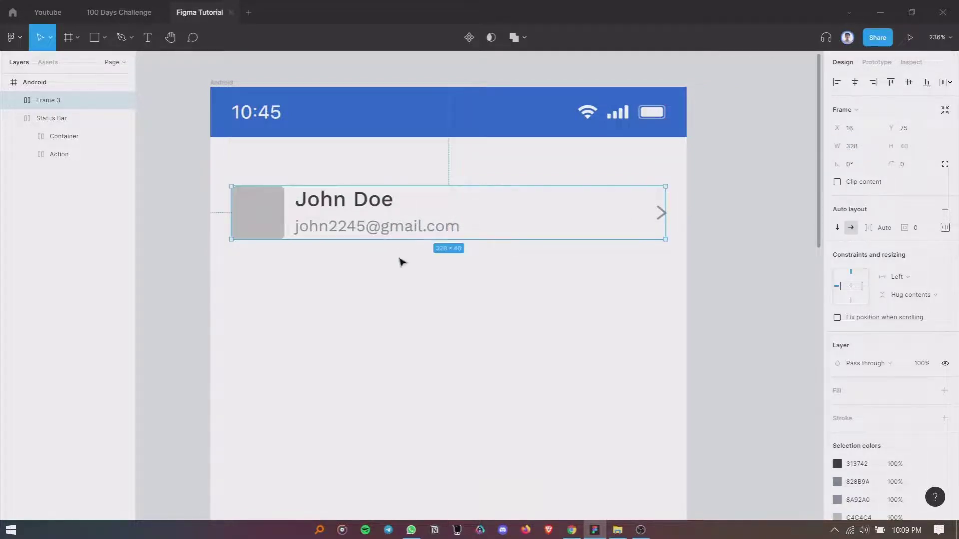
scroll(894, 349, "down", 2)
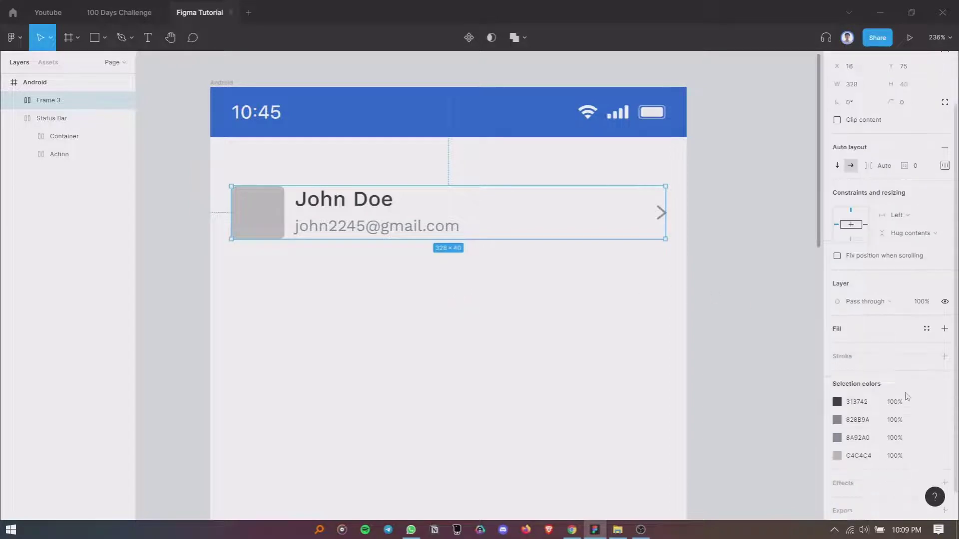
left_click(944, 328)
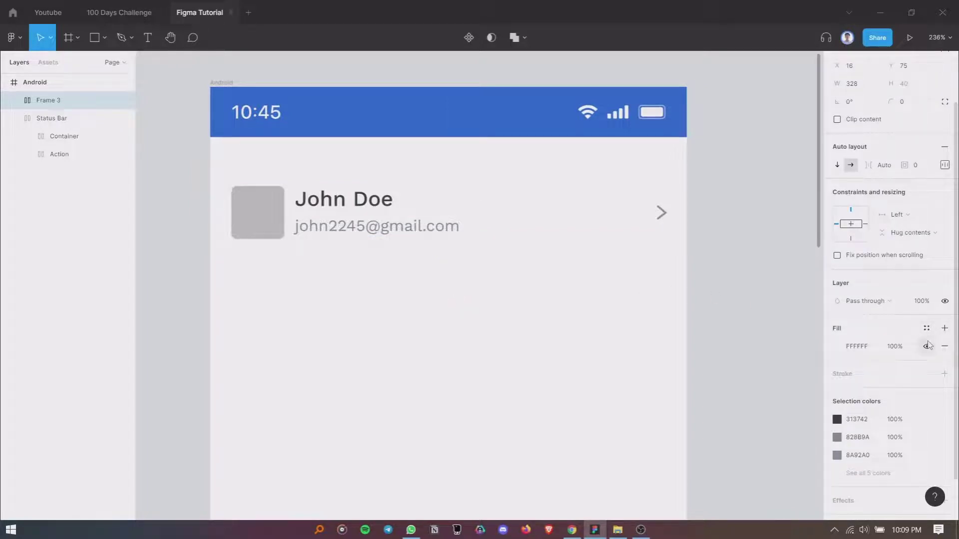
scroll(942, 300, "up", 2)
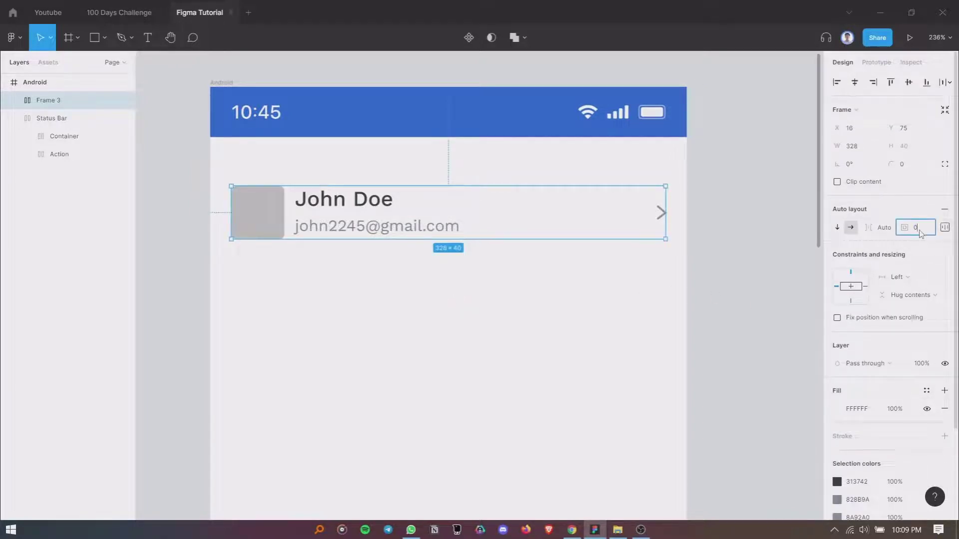
type("16")
left_click(897, 277)
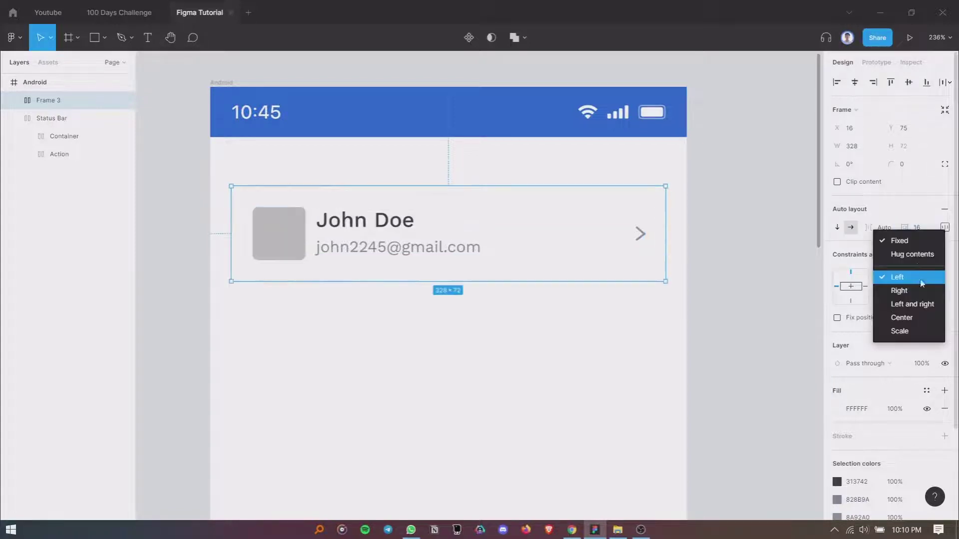
key("Escape")
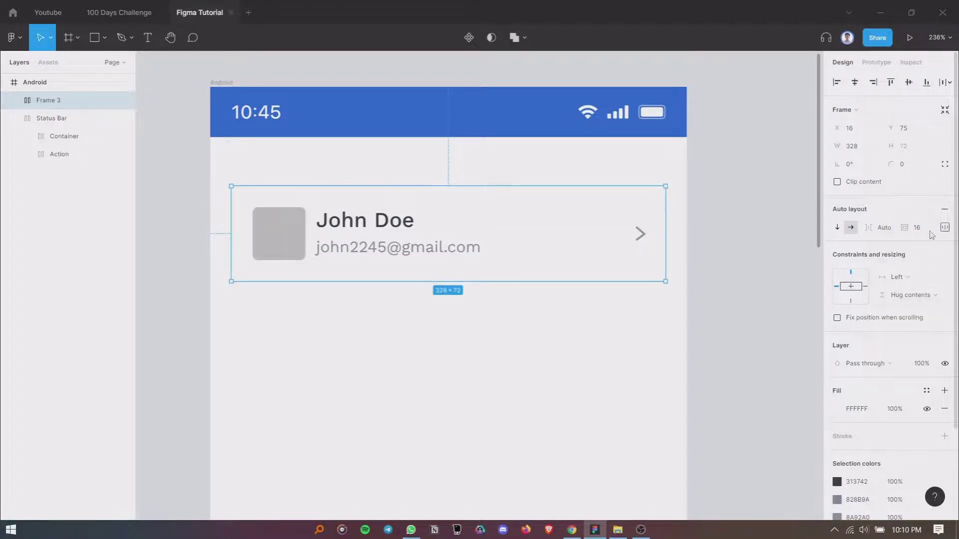
left_click(429, 239)
left_click(428, 244)
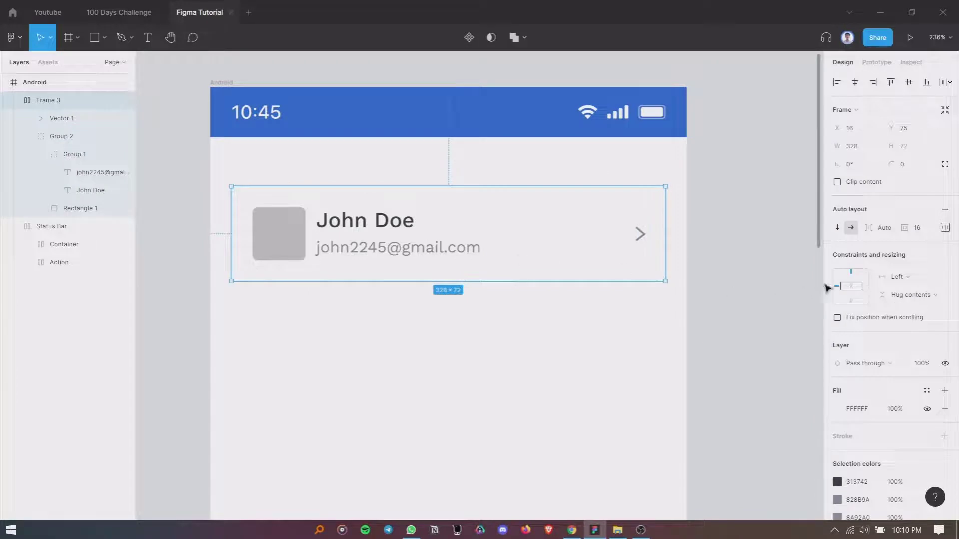
- Change the card's fill to pale grey F9F9FA
left_click(837, 408)
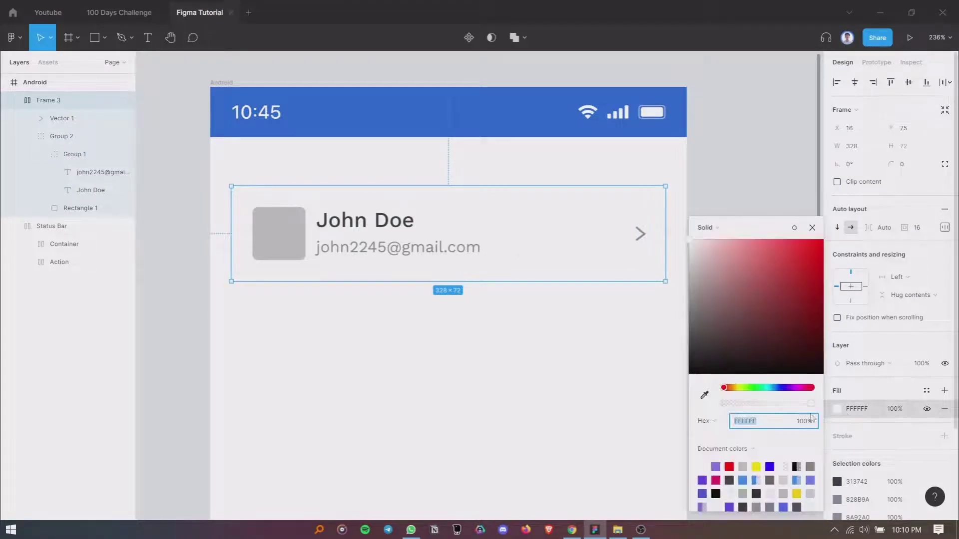
left_click(705, 397)
left_click(685, 265)
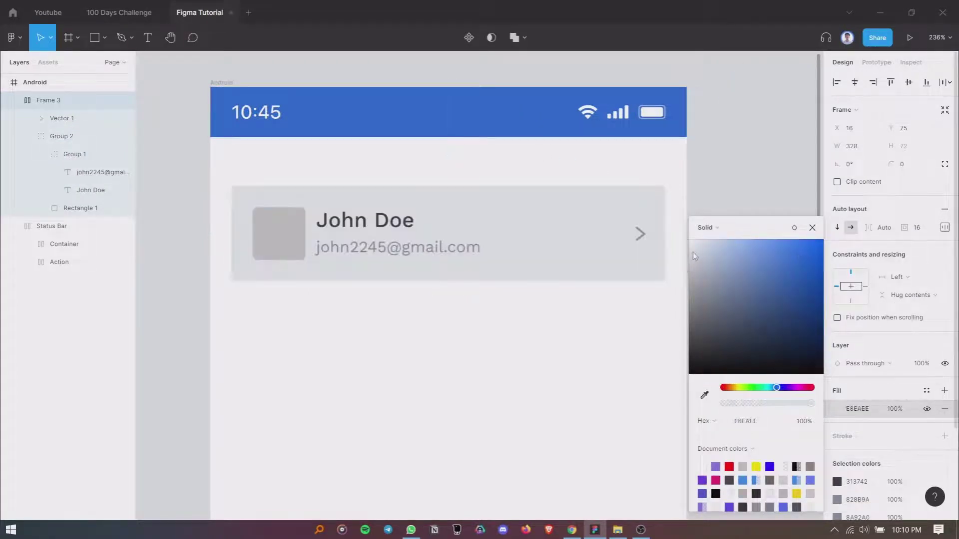
left_click_drag(692, 248, 692, 249)
left_click(811, 228)
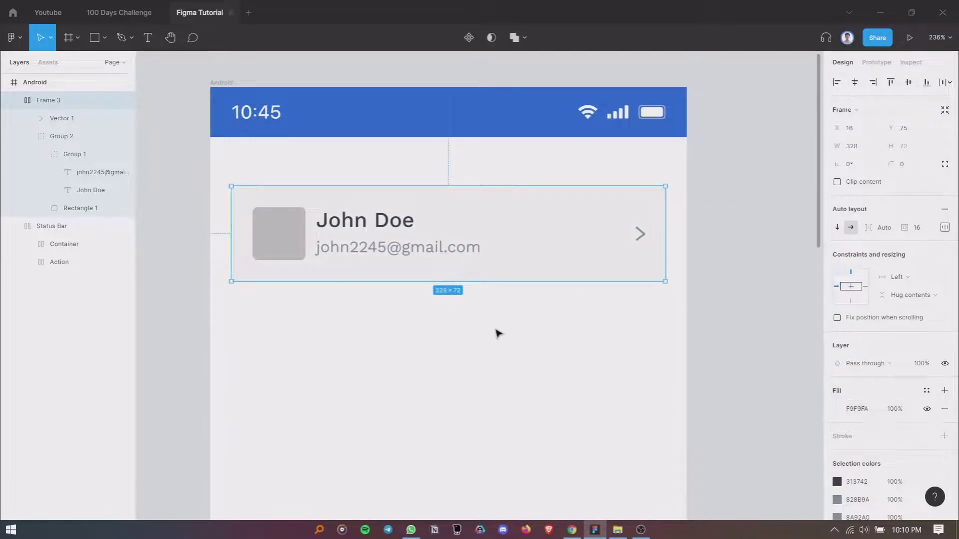
- Round the card's corners with a radius of 8
left_click(496, 331)
left_click(466, 262)
left_click(902, 169)
type("12")
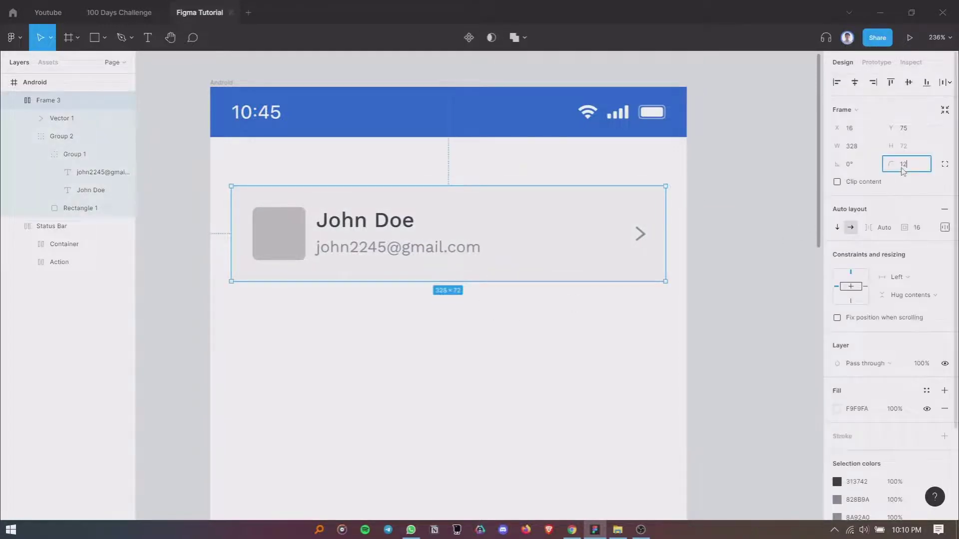
key("Return")
left_click(907, 168)
left_click(539, 342)
left_click(477, 252)
- Adjust Group 2's thumbnail-to-text gap and set card padding to 12, making it 328×64
scroll(440, 256, "down", 3)
scroll(378, 258, "up", 2)
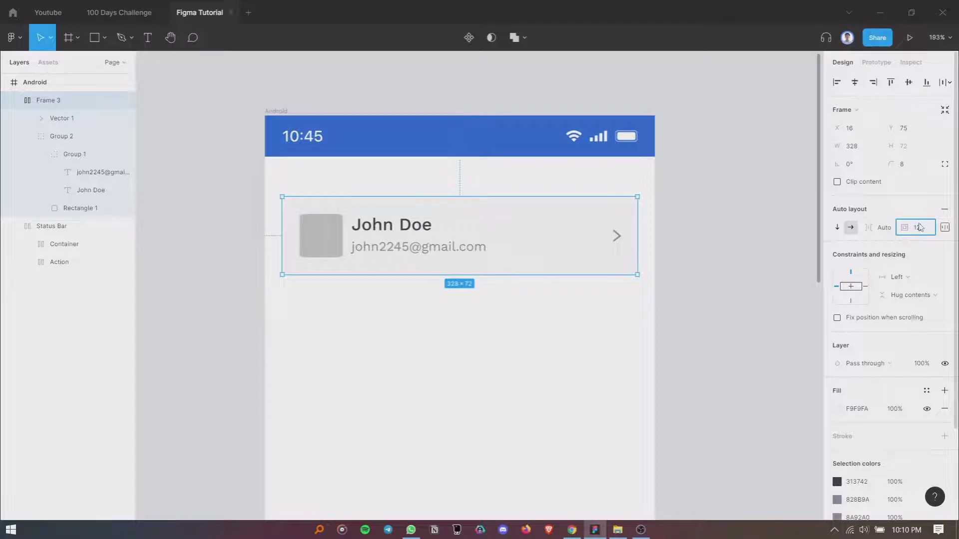
left_click(381, 252)
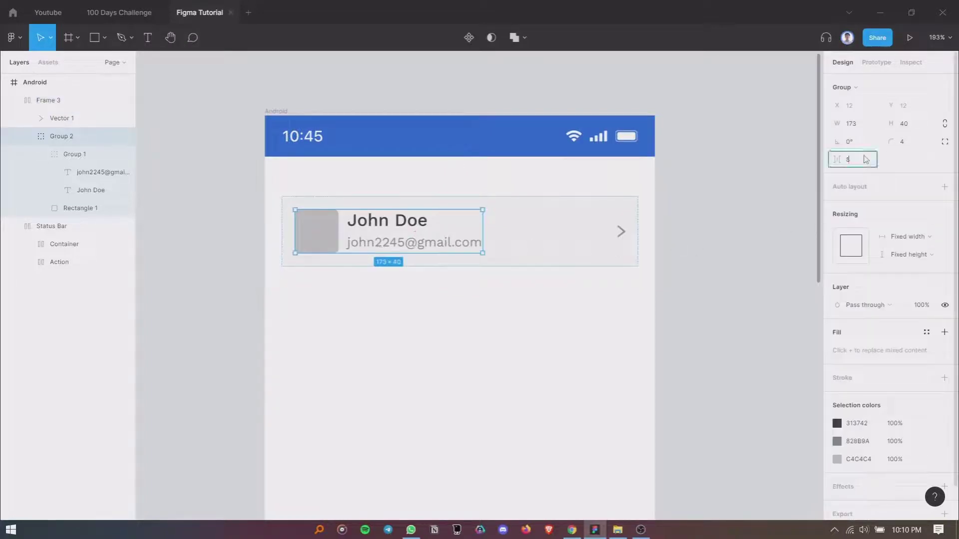
key("Return")
left_click(449, 324)
left_click(412, 237)
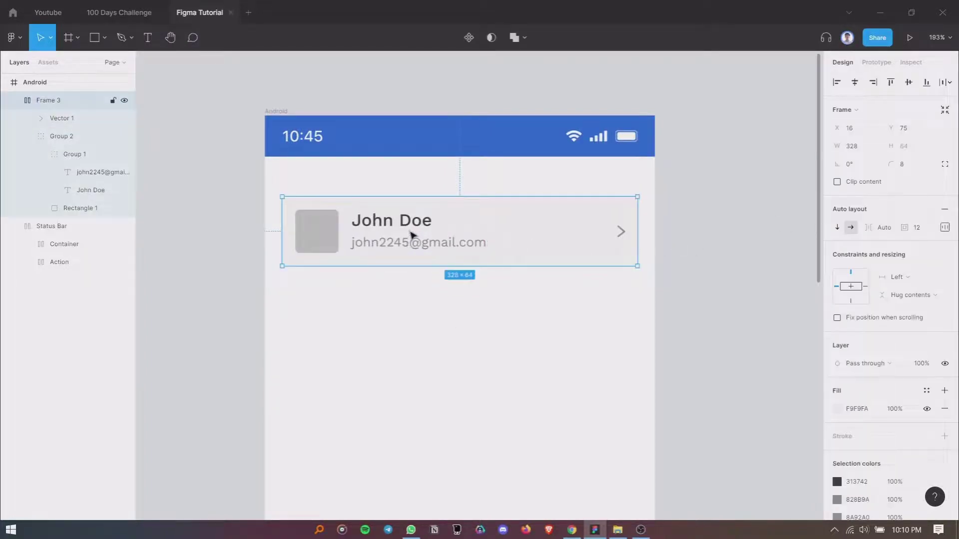
scroll(412, 237, "down", 1)
- Position the contact card 16 below the status bar
scroll(404, 247, "down", 2, "ctrl")
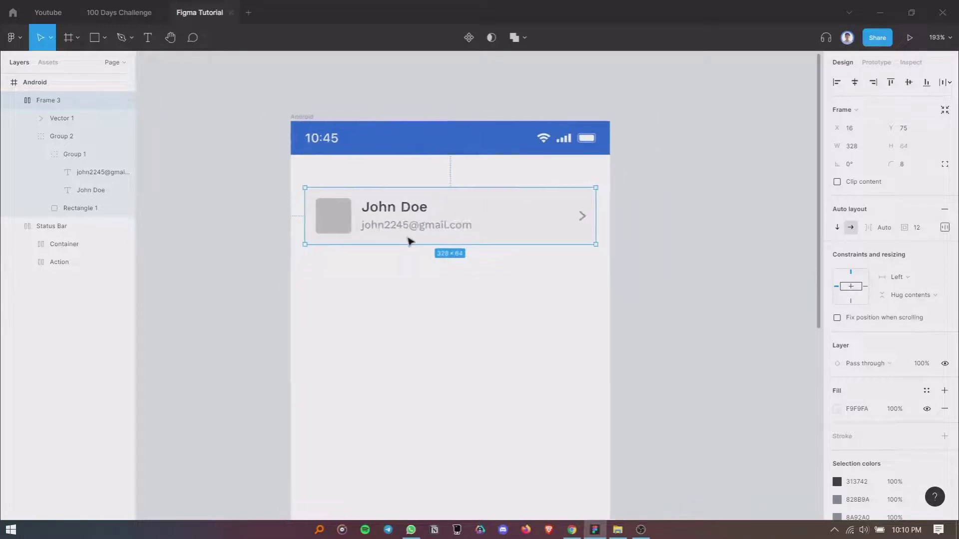
left_click(448, 161, "shift")
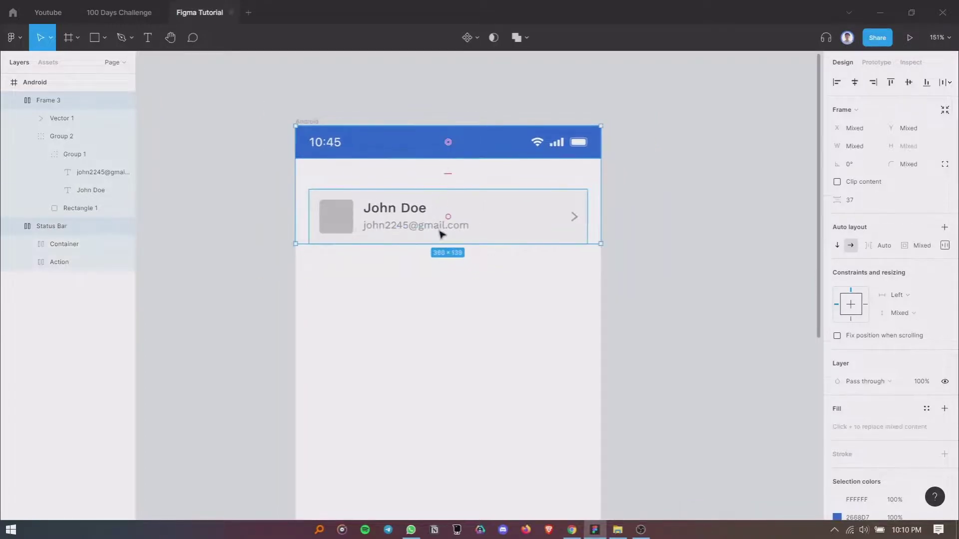
left_click(855, 200)
type("6")
key("Return")
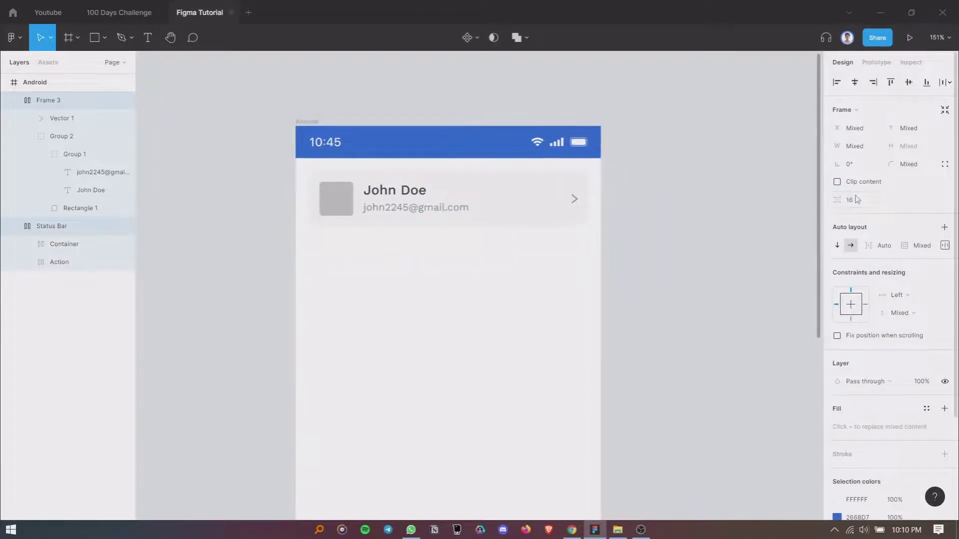
- Stack two evenly spaced copies of the card beneath the original
left_click(471, 294)
left_click(434, 210)
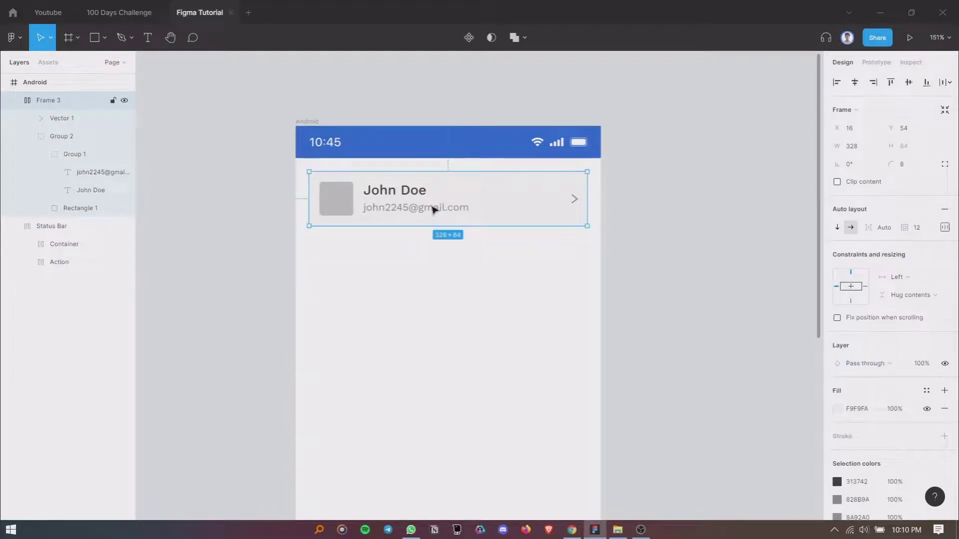
left_click_drag(434, 211, 434, 278)
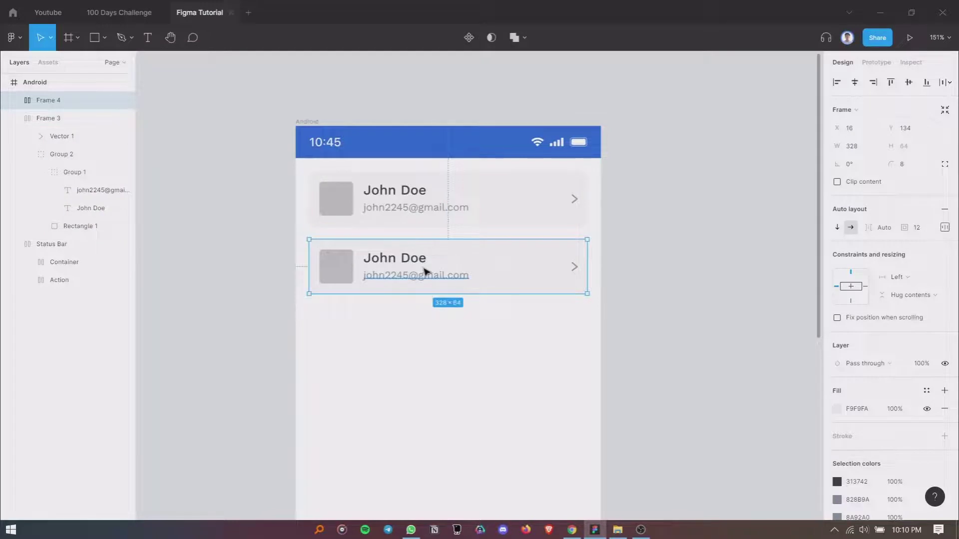
key("ctrl+d")
key("shift+Down")
key("shift+Down")
key("Down")
key("Down")
key("Down")
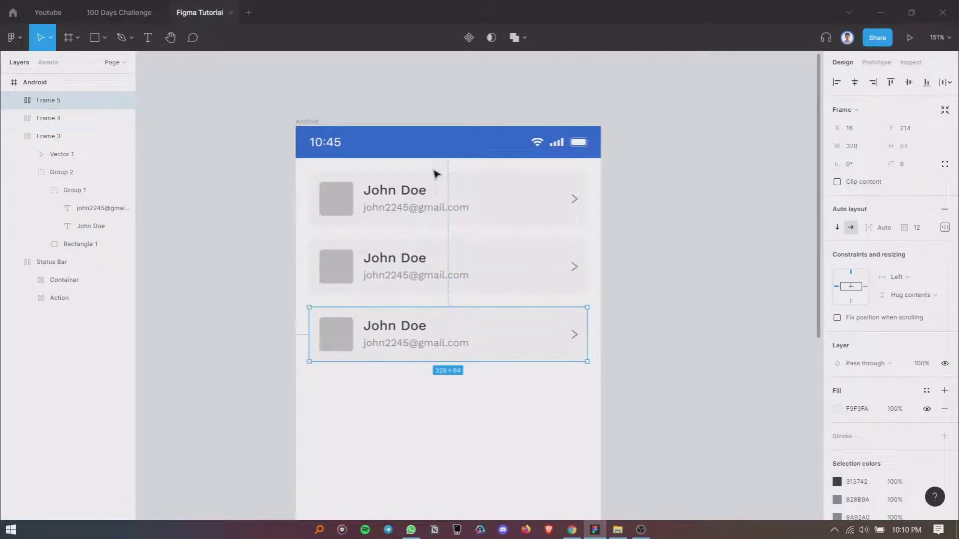
left_click(432, 197)
- Group the three cards into a vertical auto-layout stack with 16 spacing
left_click(417, 274, "shift")
left_click(417, 329, "shift")
key("ctrl+g")
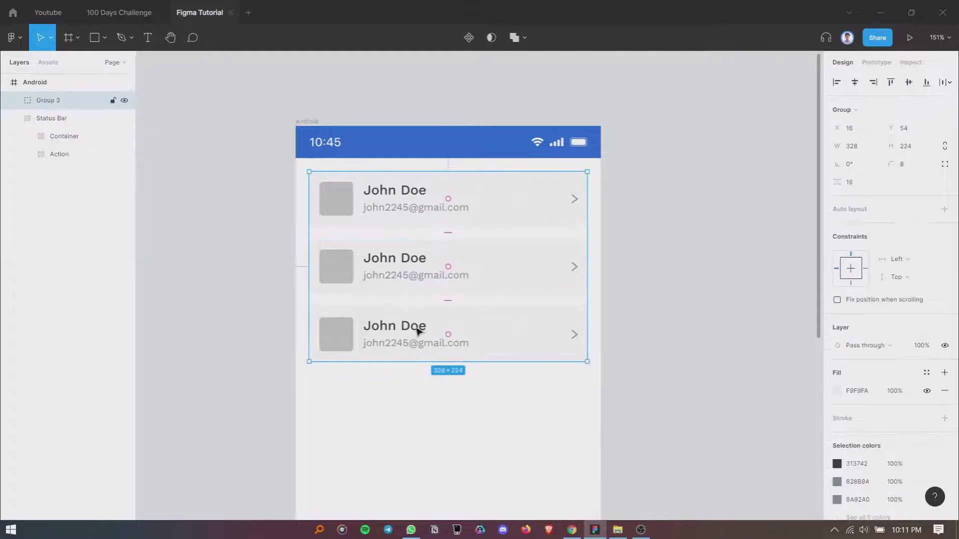
left_click(945, 210)
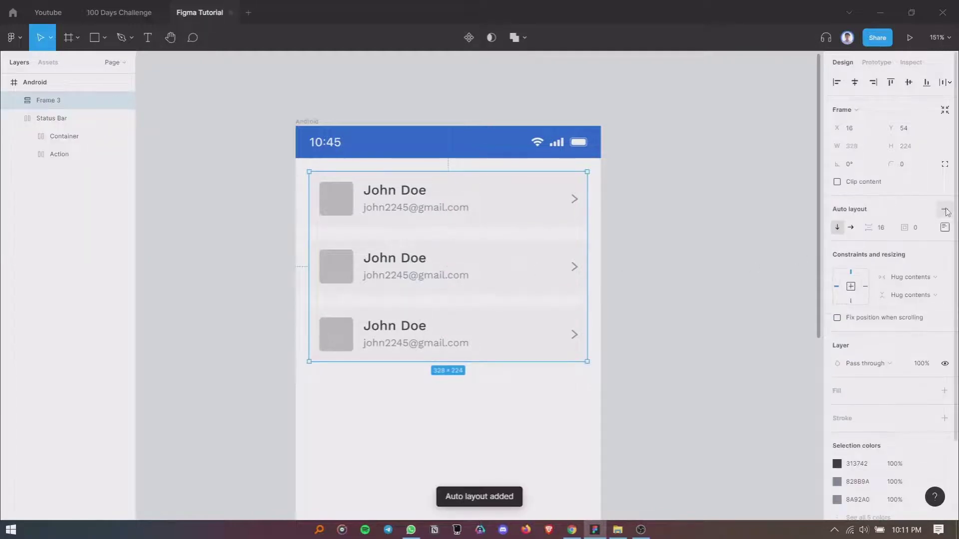
left_click(944, 227)
key("Escape")
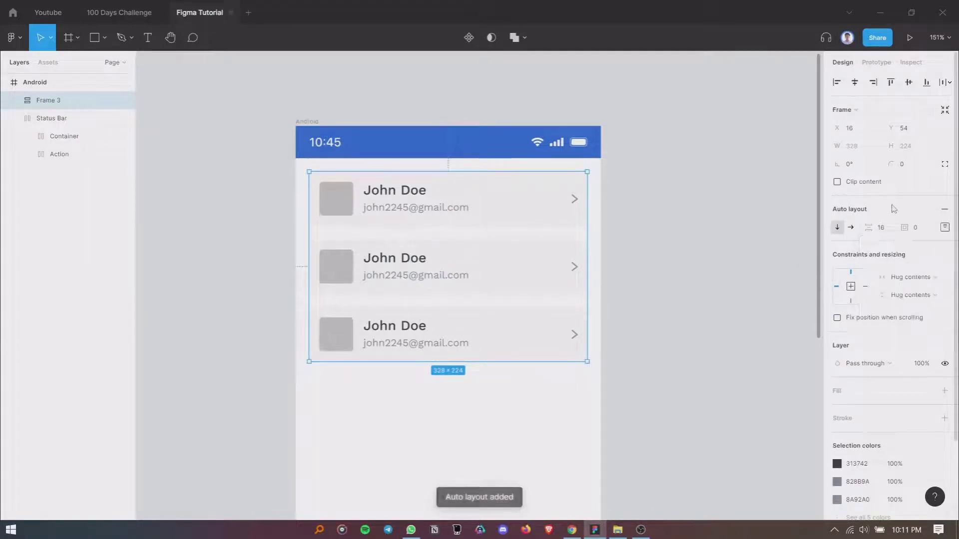
- Select the third contact row inside the stack and dismiss its actions menu twice
scroll(482, 212, "down", 2)
double_click(444, 308)
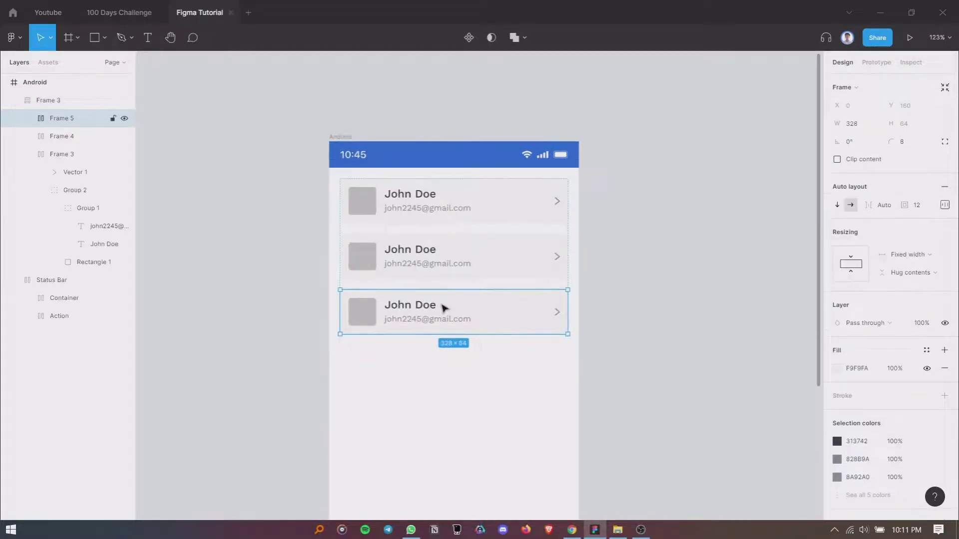
right_click(442, 307)
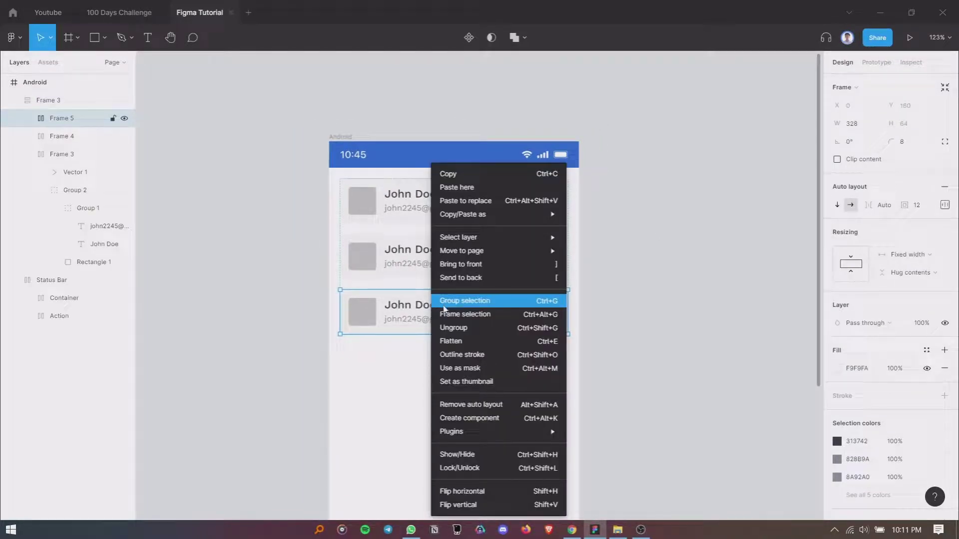
mouse_move(463, 214)
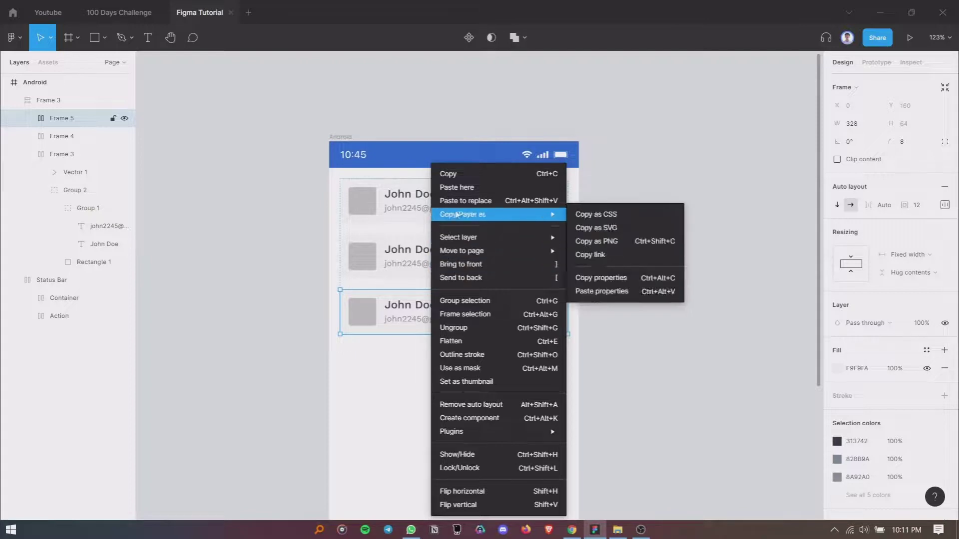
left_click(366, 389)
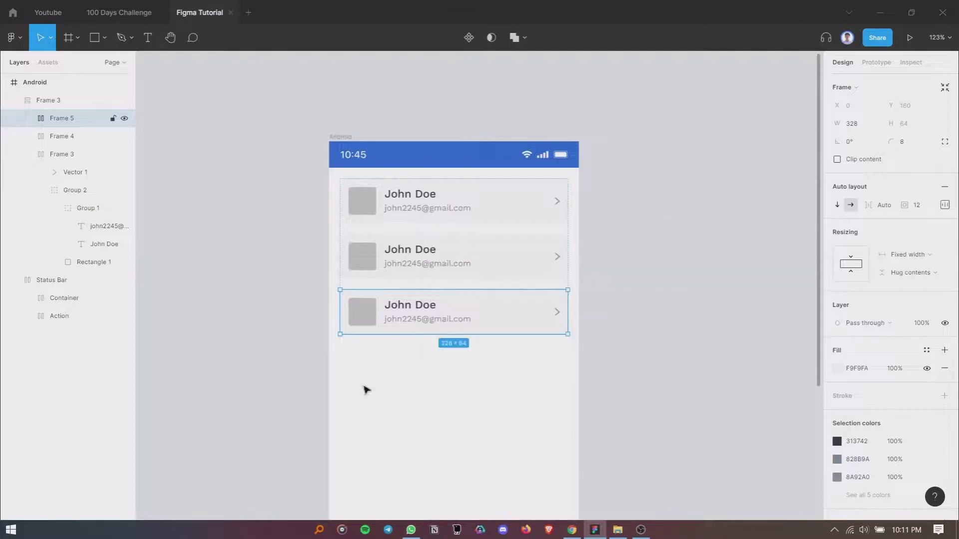
right_click(374, 311)
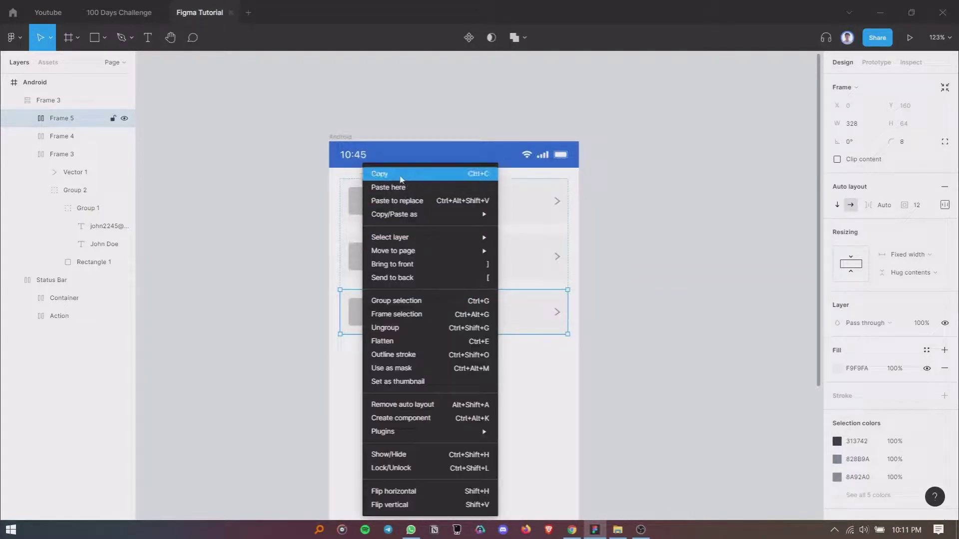
left_click(511, 320)
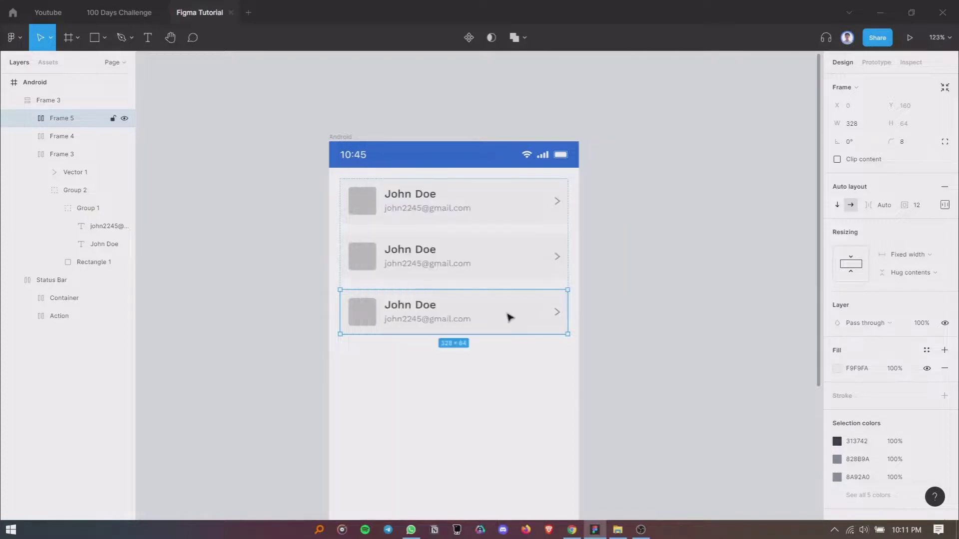
- Duplicate the last contact row until the list has nine John Doe rows
key("ctrl+d")
key("ctrl+d")
key("ctrl+d")
scroll(500, 274, "down", 2)
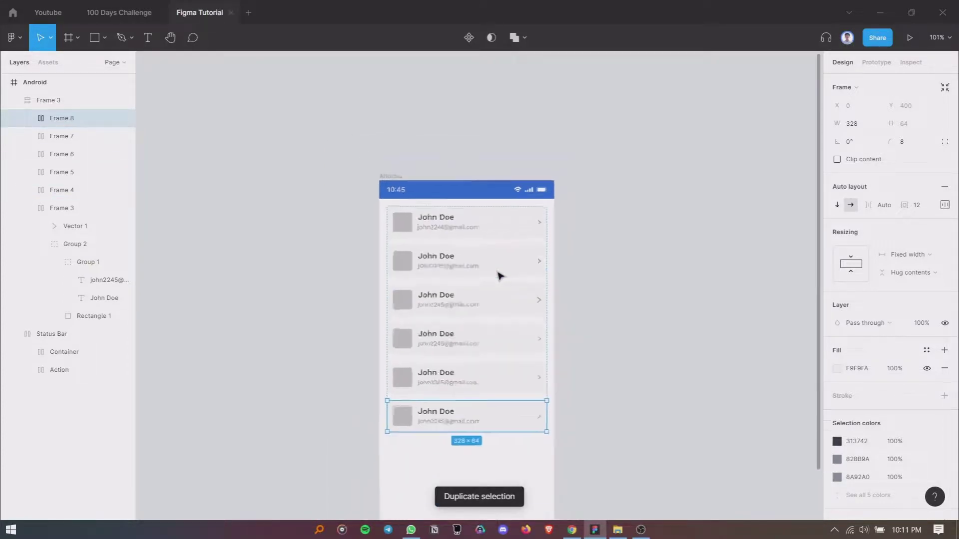
scroll(499, 276, "down", 2)
key("ctrl+d")
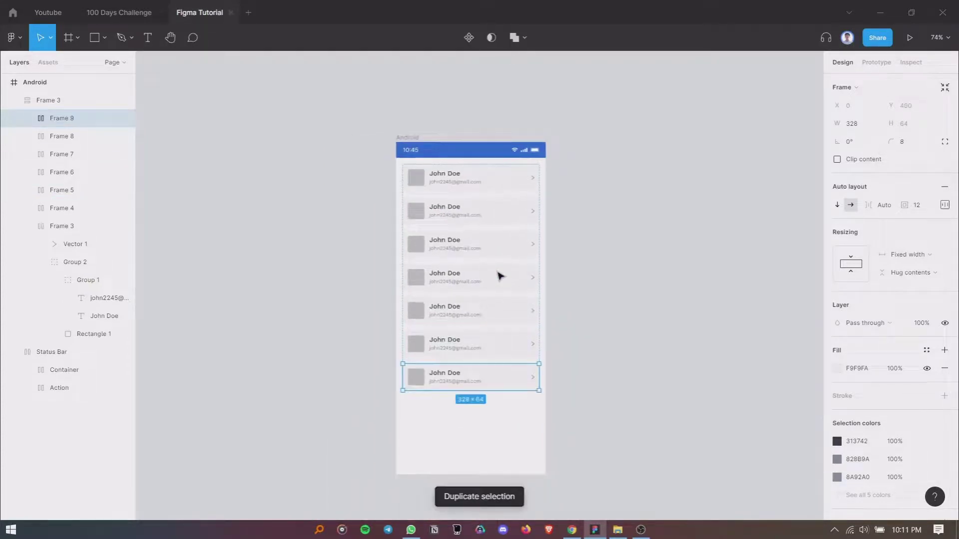
key("ctrl+d")
key("ctrl+d")
- Select the grey avatar placeholder in all nine rows
double_click(417, 444)
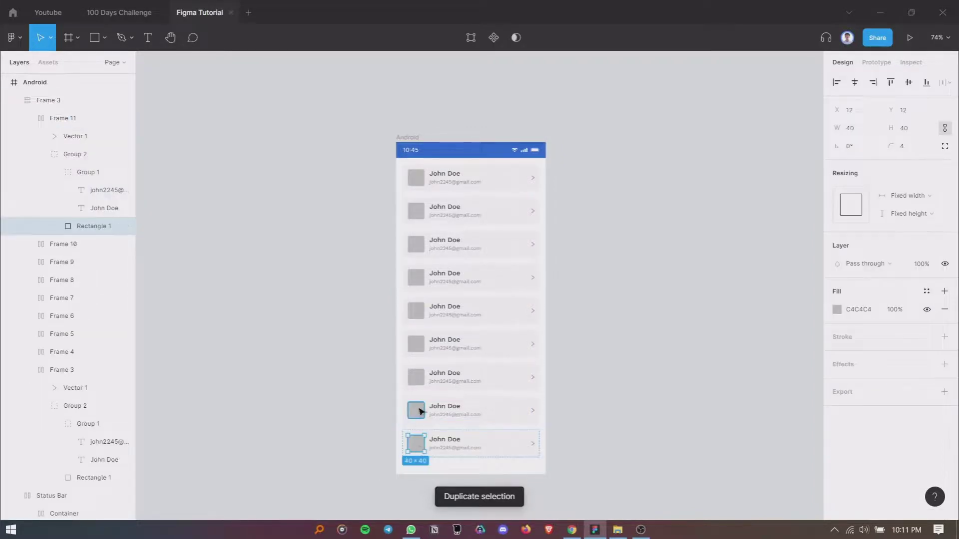
left_click(416, 410, "shift")
left_click(416, 377, "shift")
left_click(416, 343, "shift")
left_click(416, 310, "shift")
left_click(416, 277, "shift")
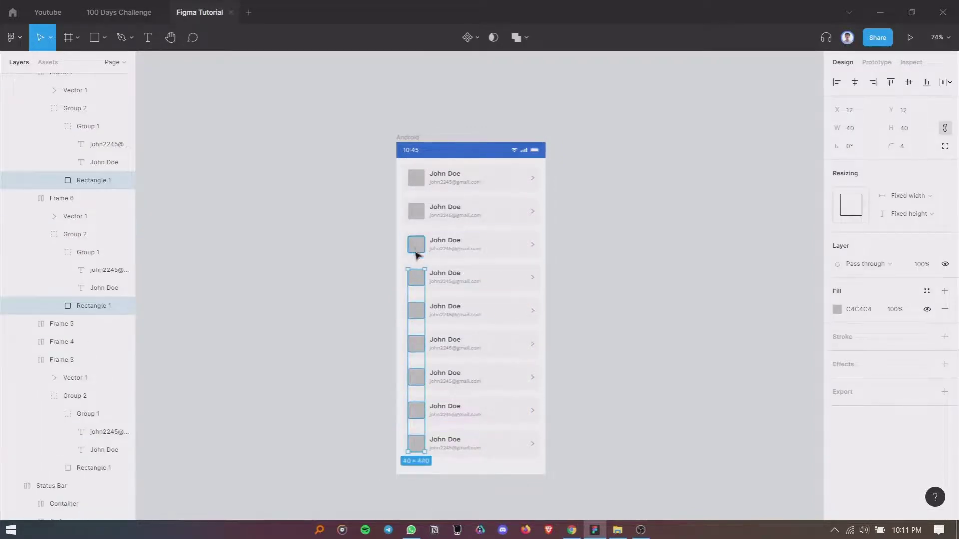
left_click(416, 244, "shift")
left_click(416, 211, "shift")
left_click(416, 178, "shift")
- Fill all nine placeholders with Content Reel's Avatars (male) photos
right_click(411, 179)
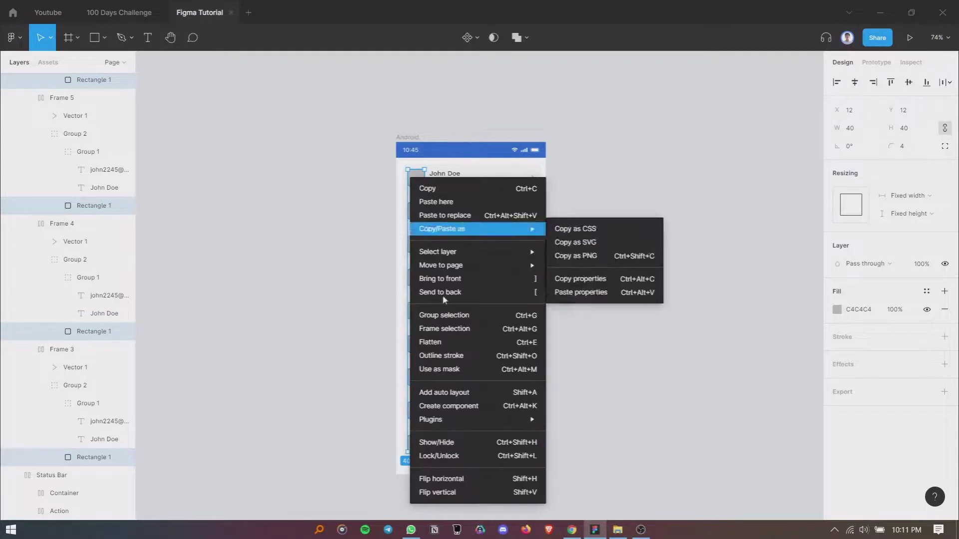
mouse_move(449, 419)
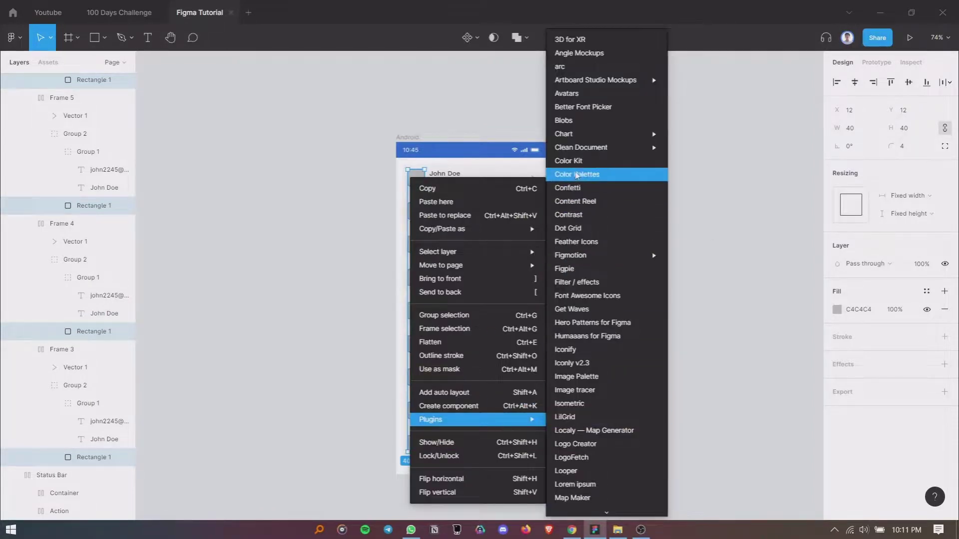
left_click(579, 202)
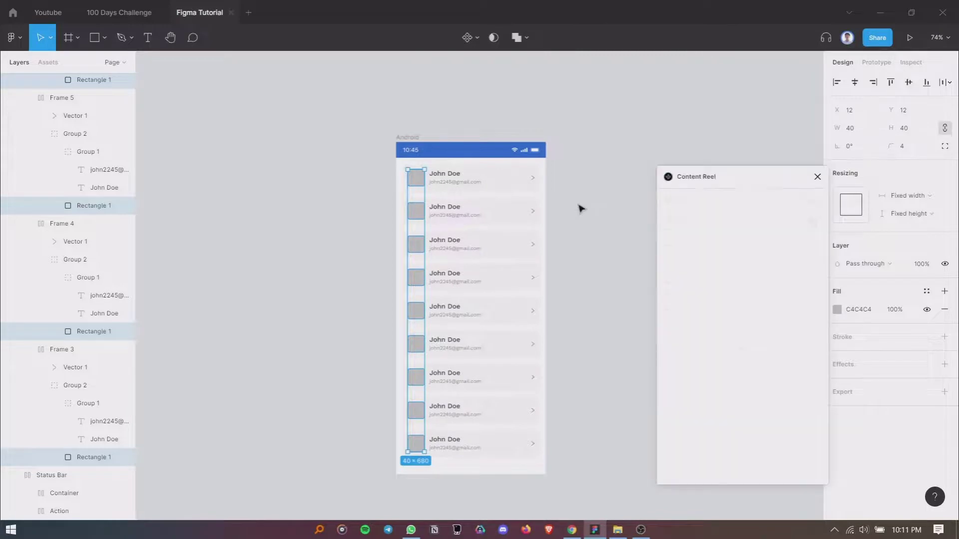
scroll(569, 200, "down", 1)
scroll(561, 192, "up", 2, "ctrl")
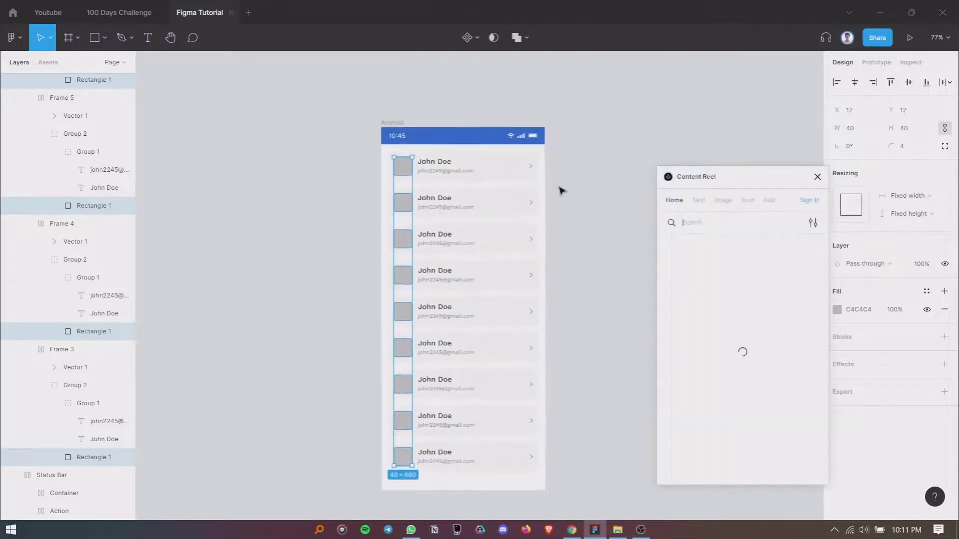
left_click(724, 201)
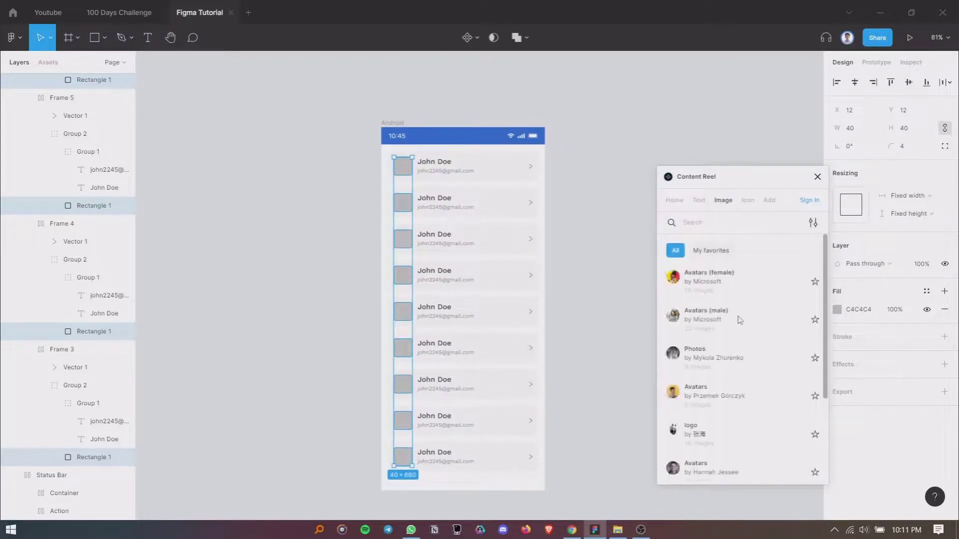
left_click(724, 319)
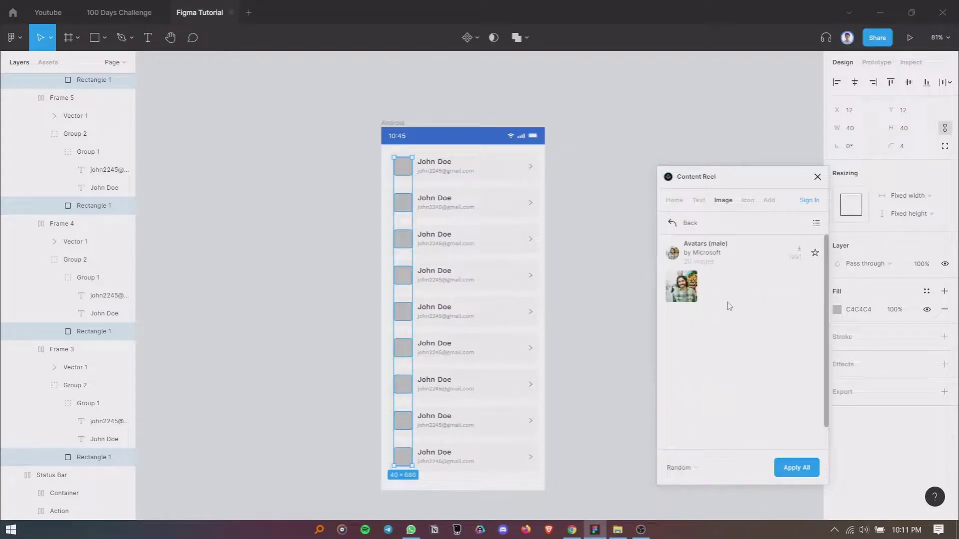
scroll(773, 431, "down", 1)
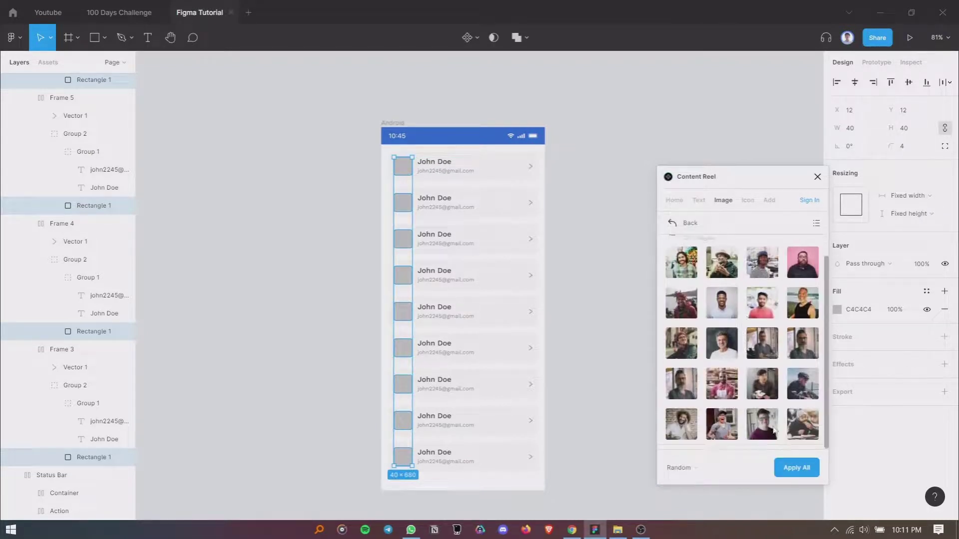
left_click(791, 469)
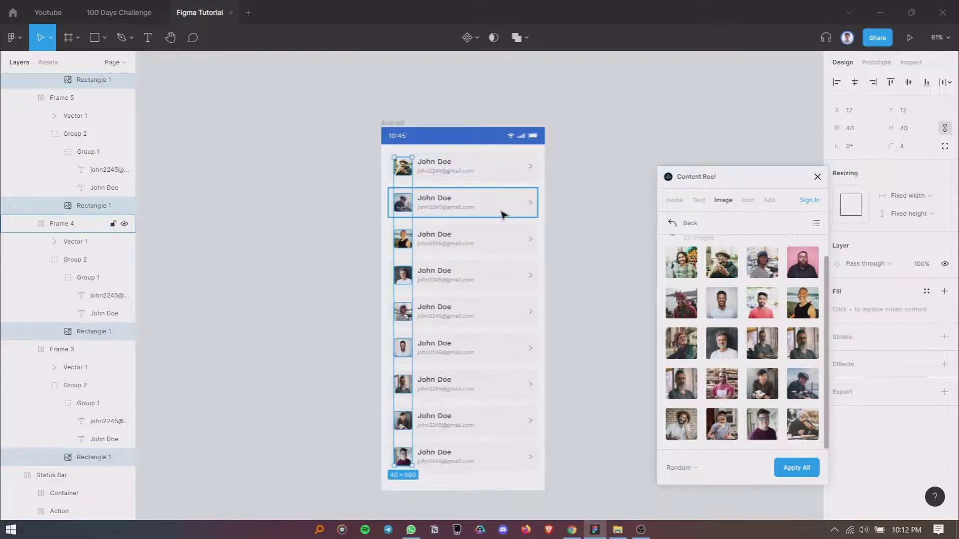
left_click(817, 177)
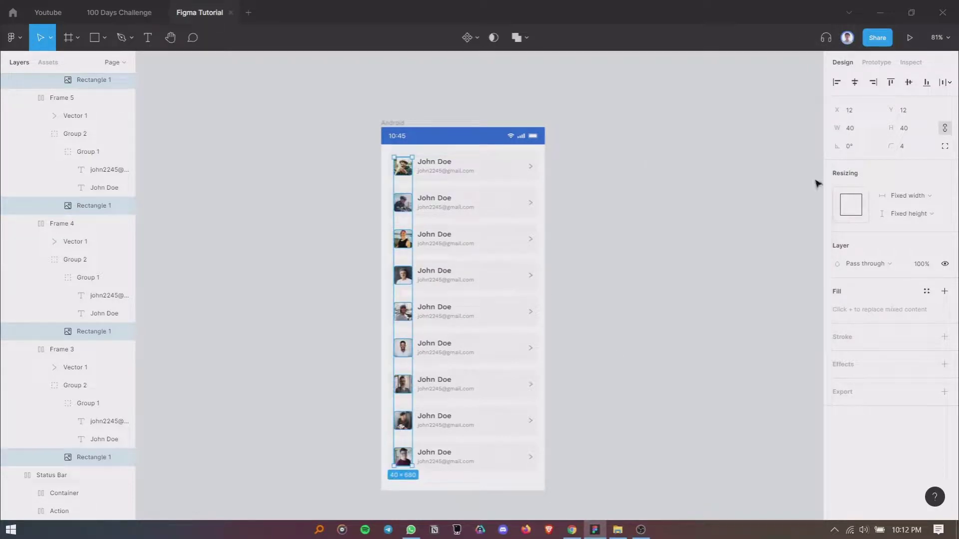
- Select the John Doe name text in all nine rows
left_click(445, 167)
left_click(443, 202, "shift")
left_click(442, 236, "shift")
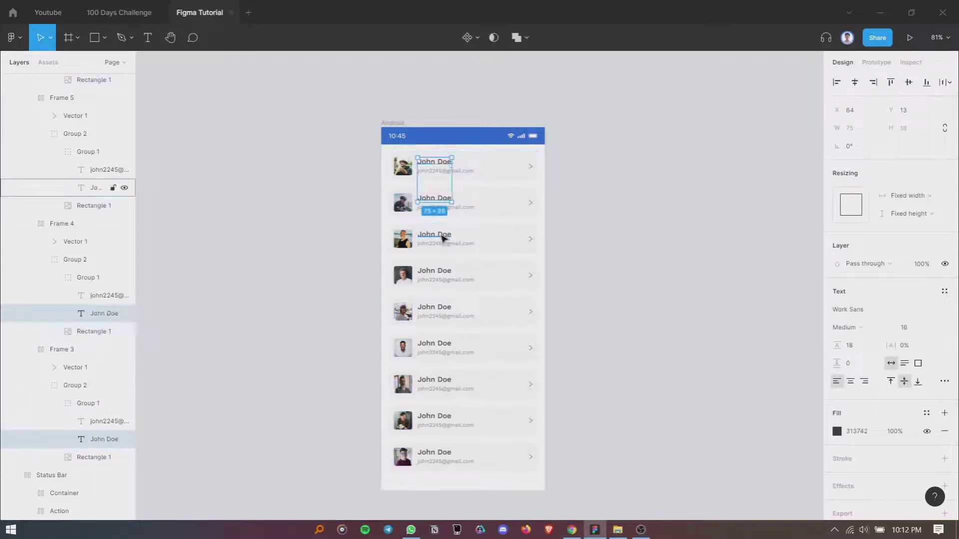
left_click(434, 274, "shift")
left_click(438, 309, "shift")
left_click(443, 344, "shift")
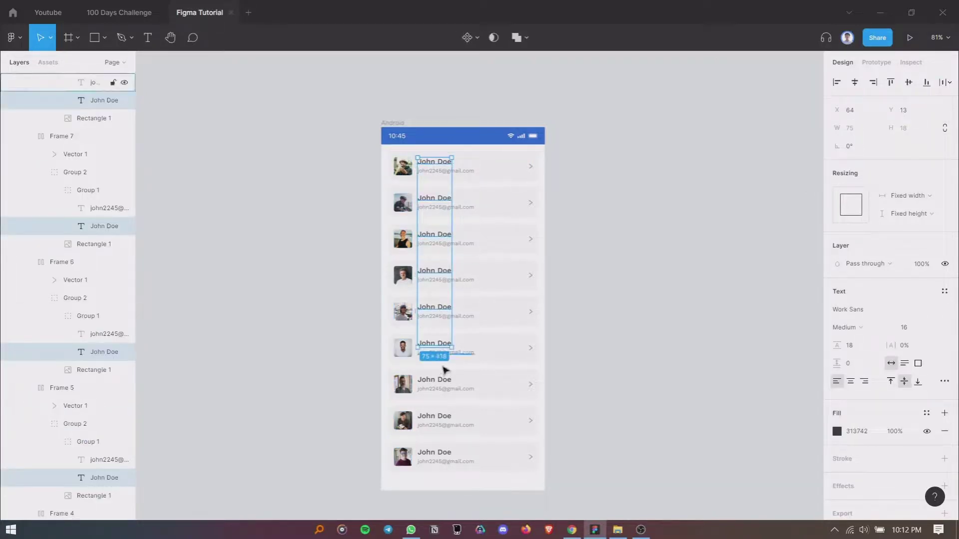
left_click(441, 381, "shift")
left_click(436, 417, "shift")
left_click(431, 453, "shift")
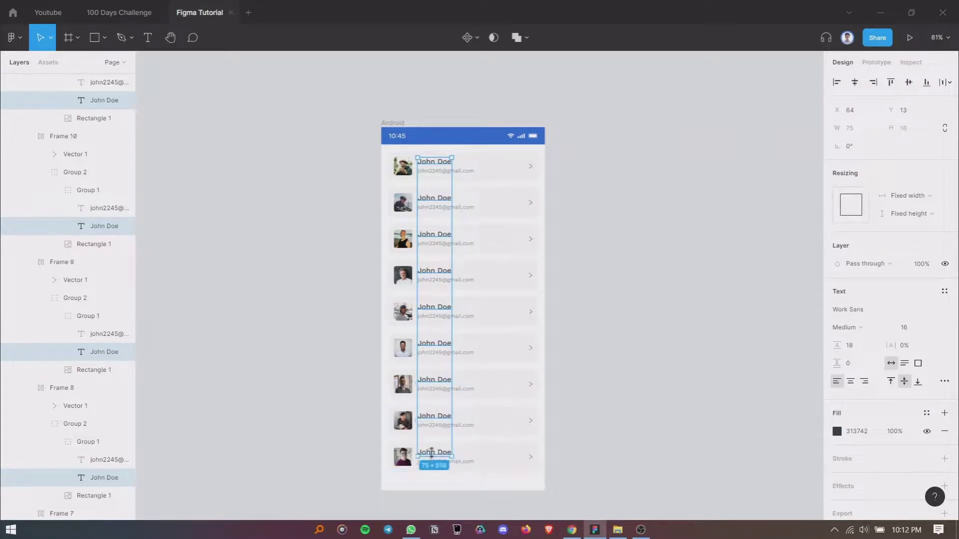
- Replace the selected names with Content Reel's Text > Full Name values
right_click(431, 383)
mouse_move(471, 431)
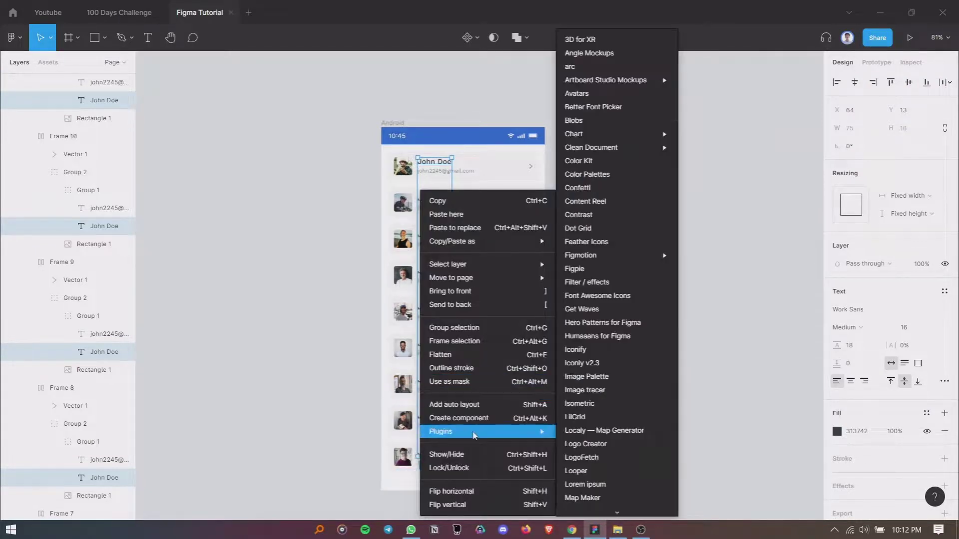
left_click(600, 202)
left_click(698, 201)
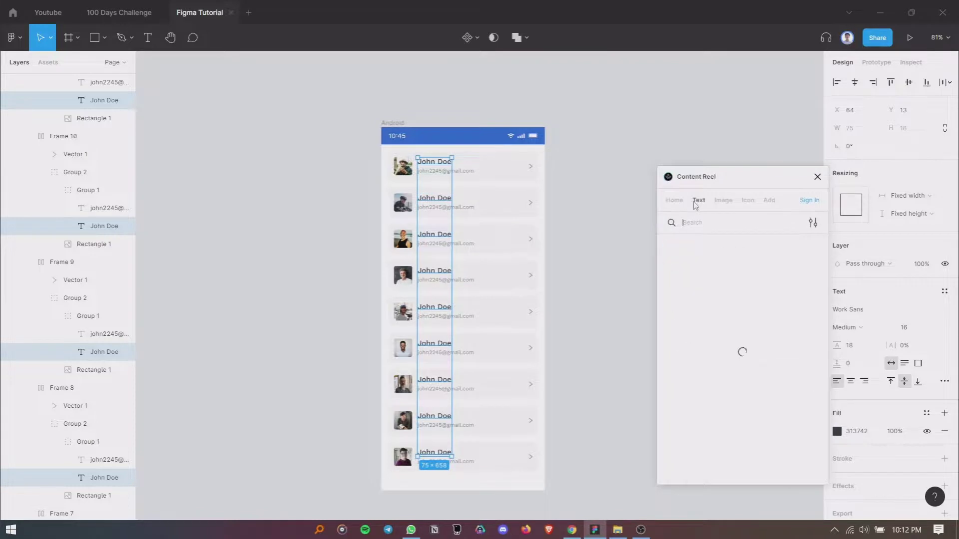
left_click(729, 362)
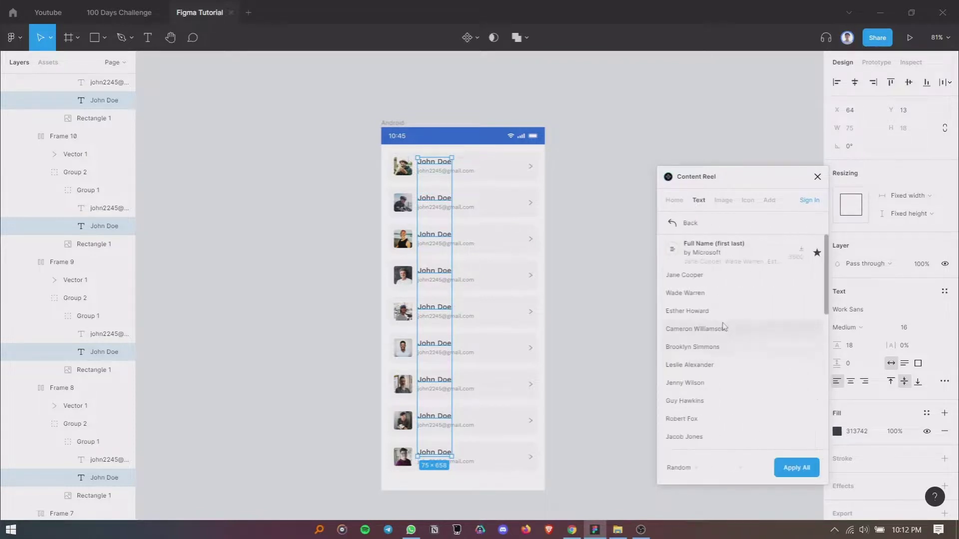
left_click(789, 468)
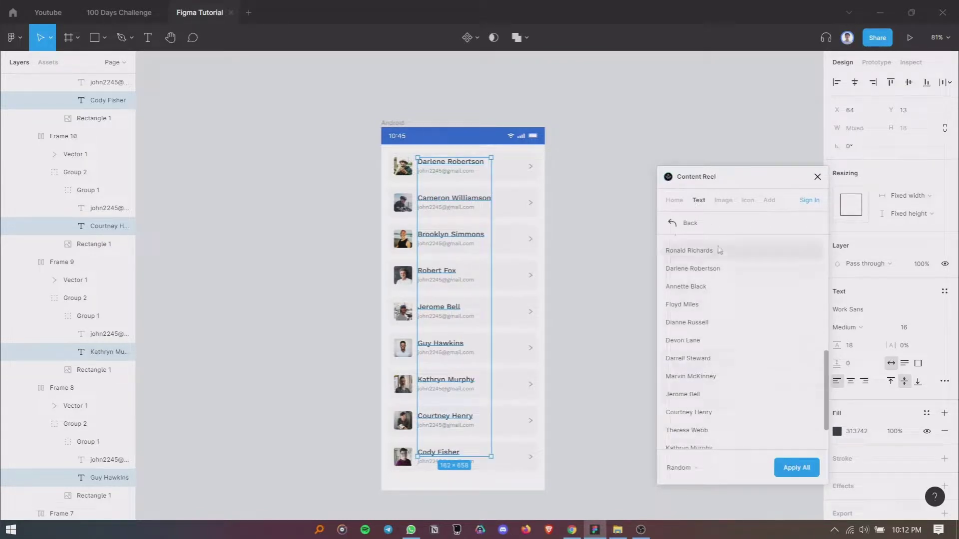
left_click(817, 178)
- Clear the selection and select the list container frame
left_click(636, 223)
scroll(607, 206, "down", 2)
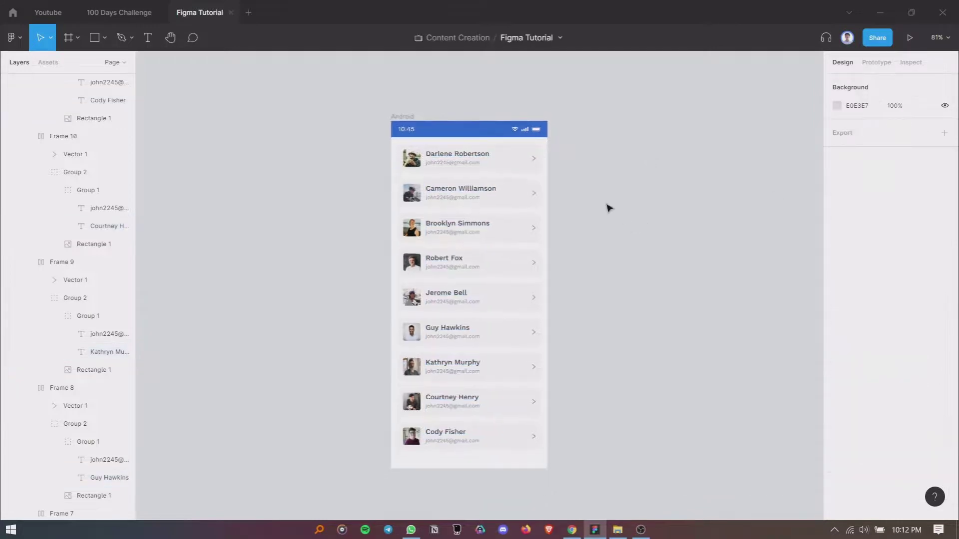
left_click(480, 170)
scroll(479, 170, "up", 2)
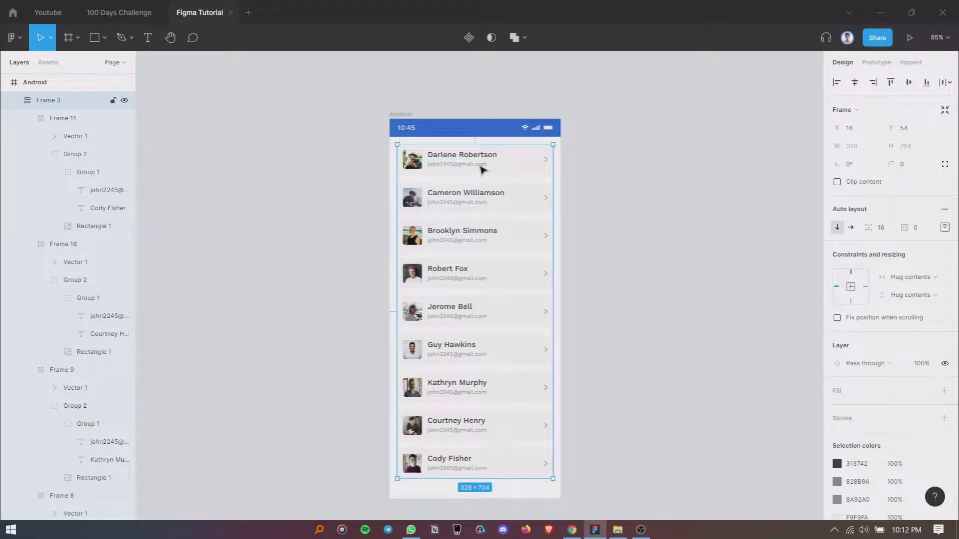
- Move the list container to X 0, widen it to 360, and pad it 16 on all sides
left_click_drag(472, 186, 559, 174)
left_click(551, 185)
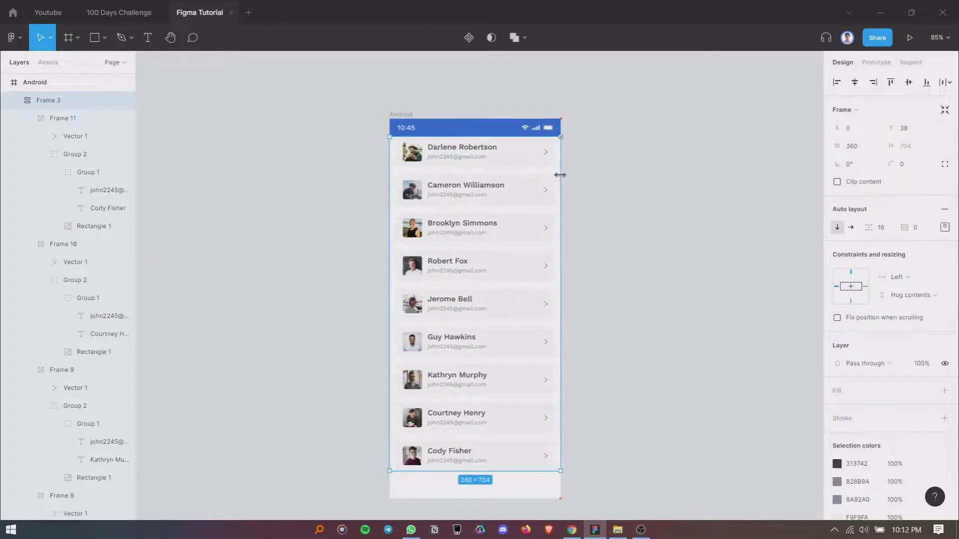
left_click(944, 227)
left_click(940, 278)
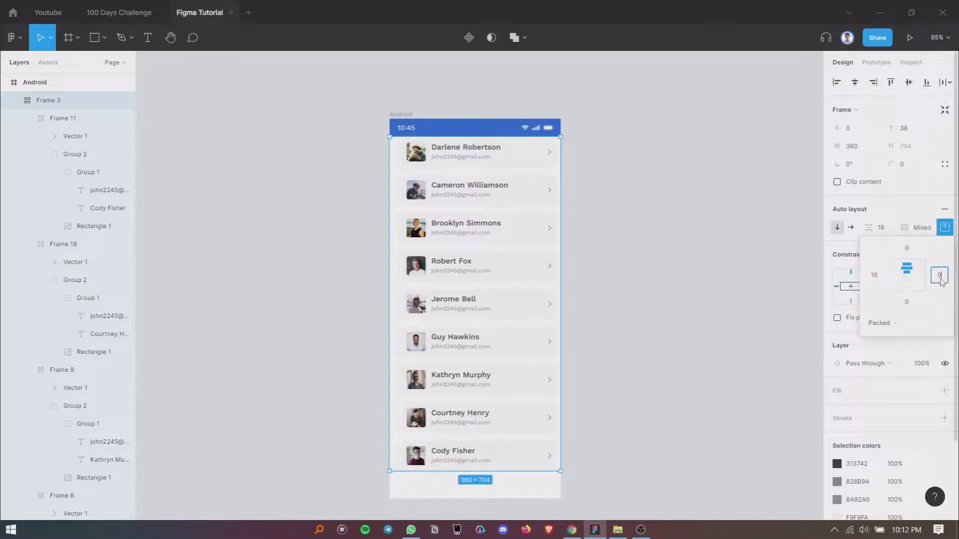
type("16")
key("Return")
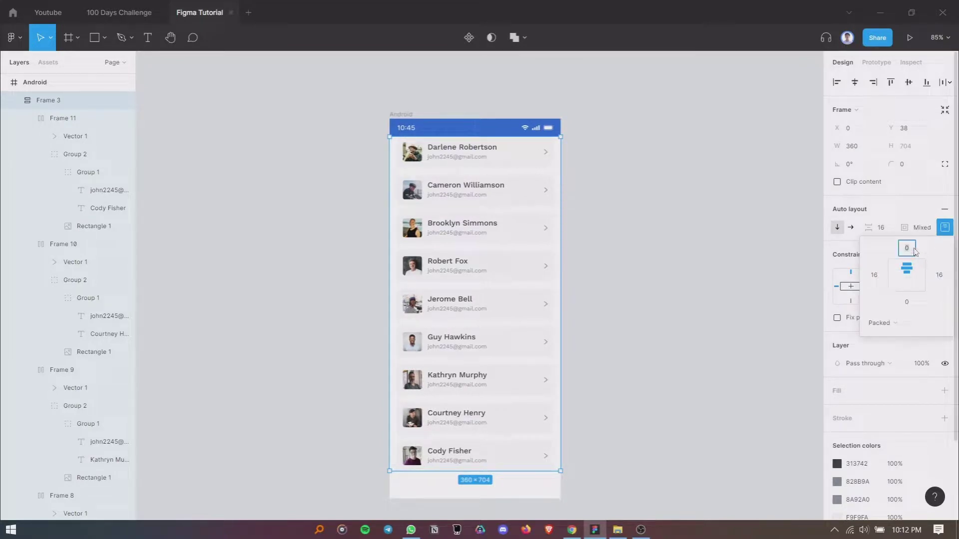
left_click(917, 228)
type("16")
key("Return")
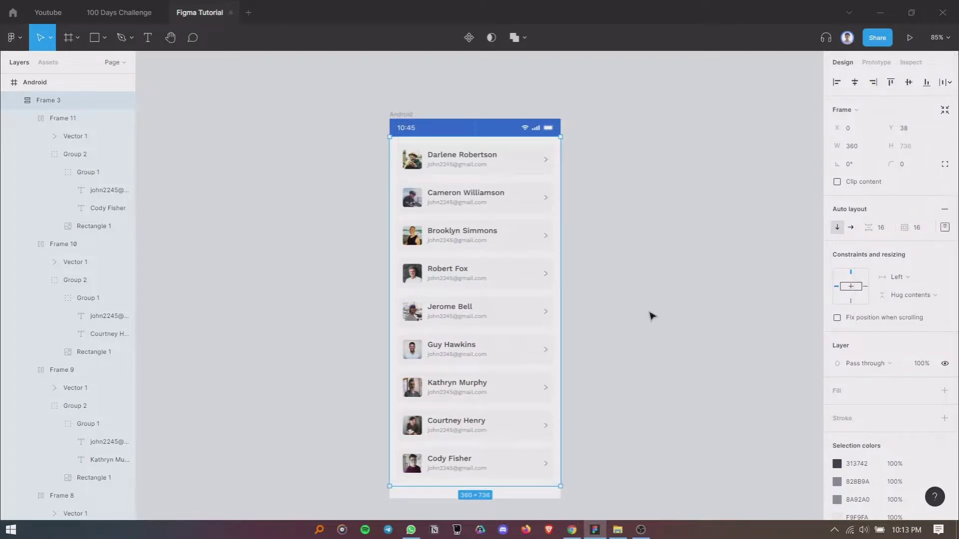
- Stretch the list container to a height of 762
left_click(652, 316)
left_click(498, 317)
left_click_drag(507, 491, 508, 498)
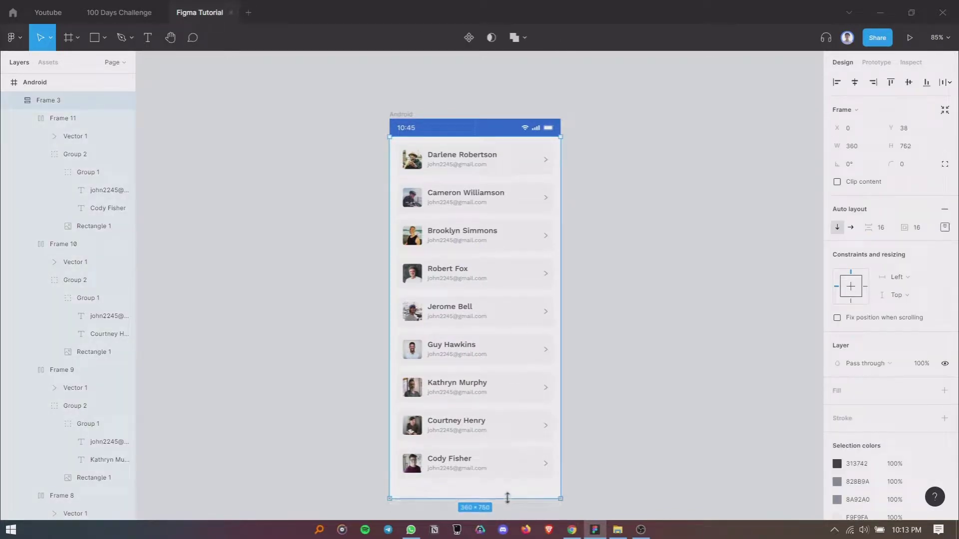
left_click(447, 472)
scroll(452, 449, "down", 2)
- Duplicate the Courtney Henry card once and the Kathryn Murphy card twice
left_click(454, 375)
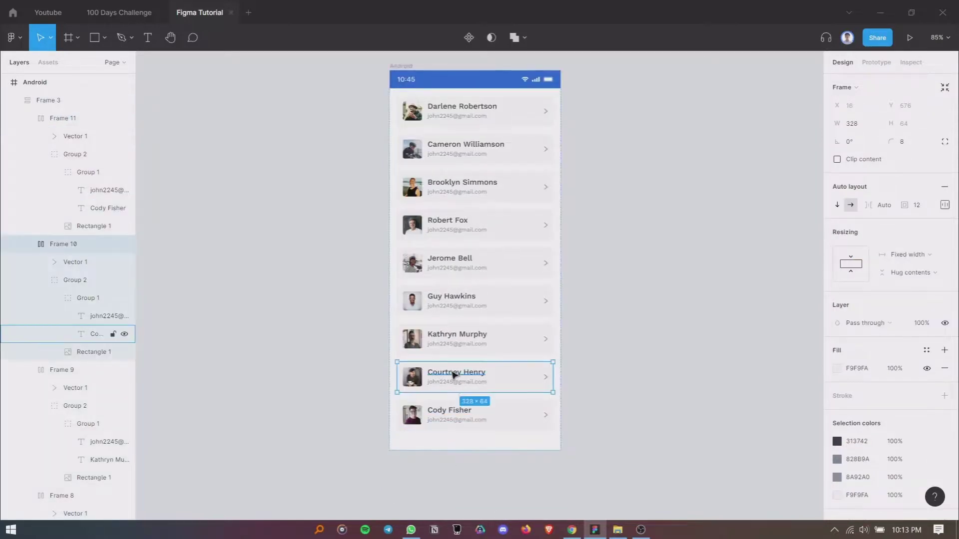
key("ctrl+d")
left_click(457, 333)
key("ctrl+d")
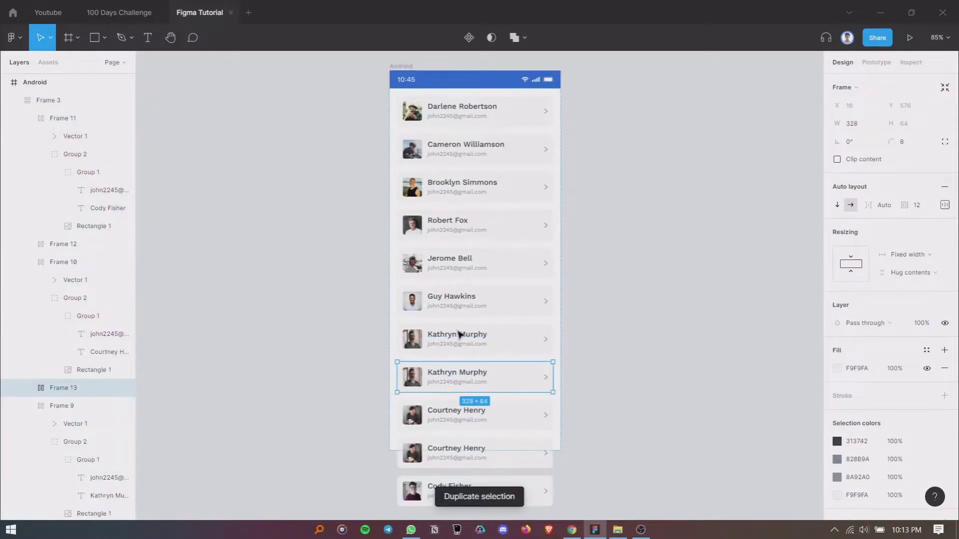
key("ctrl+d")
- Reorder the list: Kathryn Murphy copy to fourth, Guy Hawkins lower, Courtney Henry up
scroll(455, 363, "down", 2)
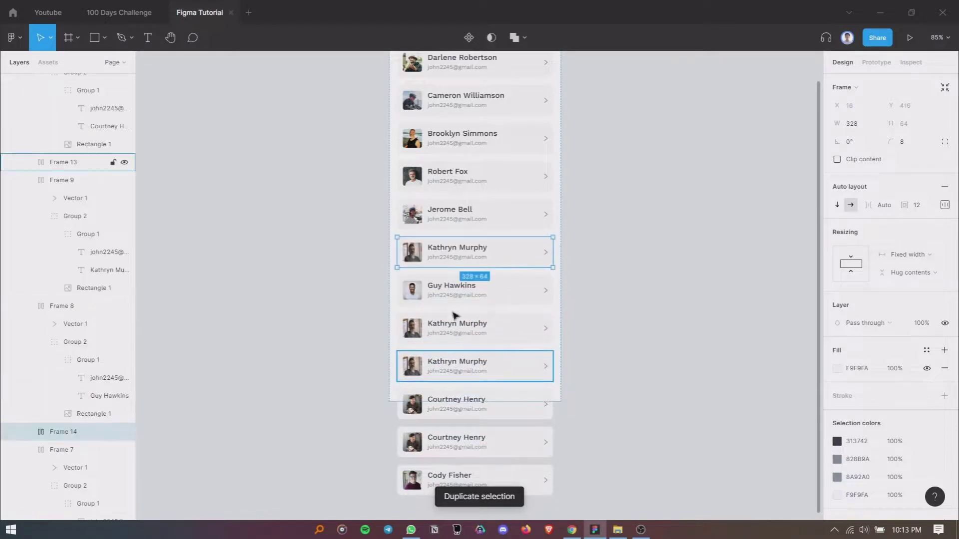
left_click_drag(454, 365, 449, 186)
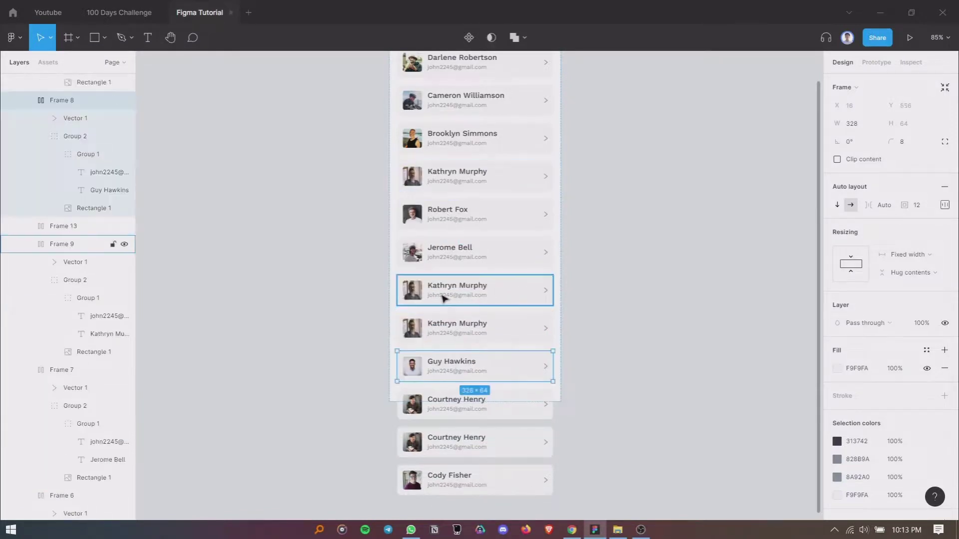
left_click_drag(444, 298, 444, 442)
left_click(448, 370)
key("Up")
key("Up")
key("Up")
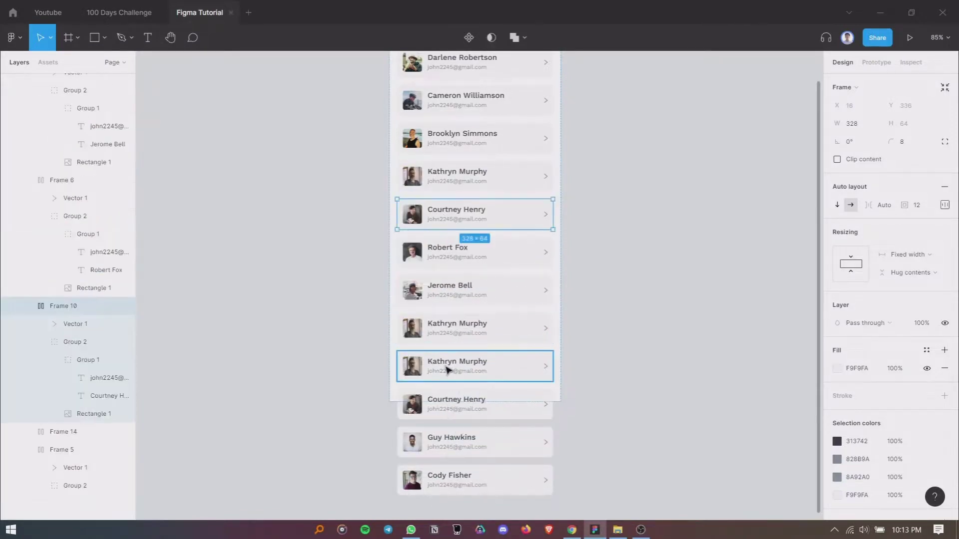
key("Up")
key("Up")
key("Up")
key("Escape")
- Duplicate the Cameron Williamson and Robert Fox cards, placing Robert Fox under Darlene Robertson
left_click(499, 268)
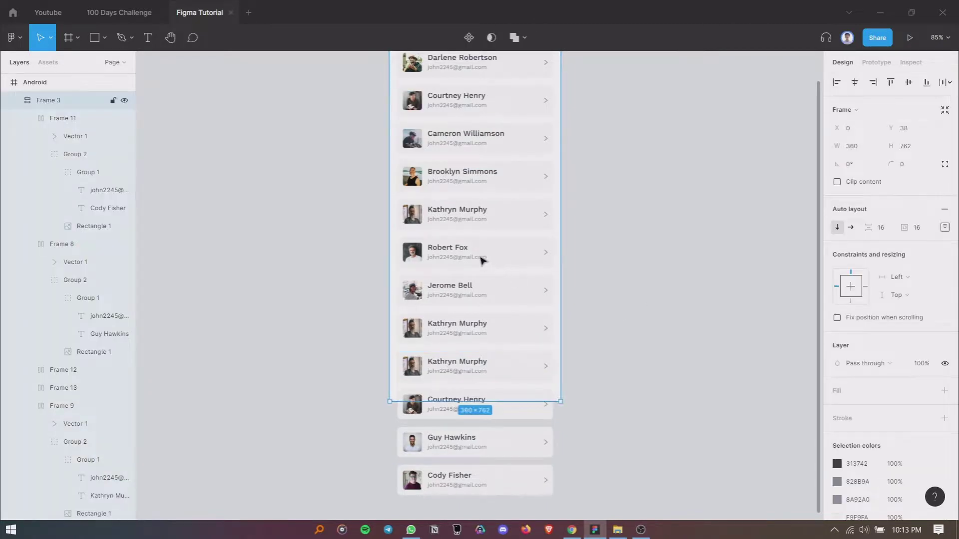
left_click(482, 260)
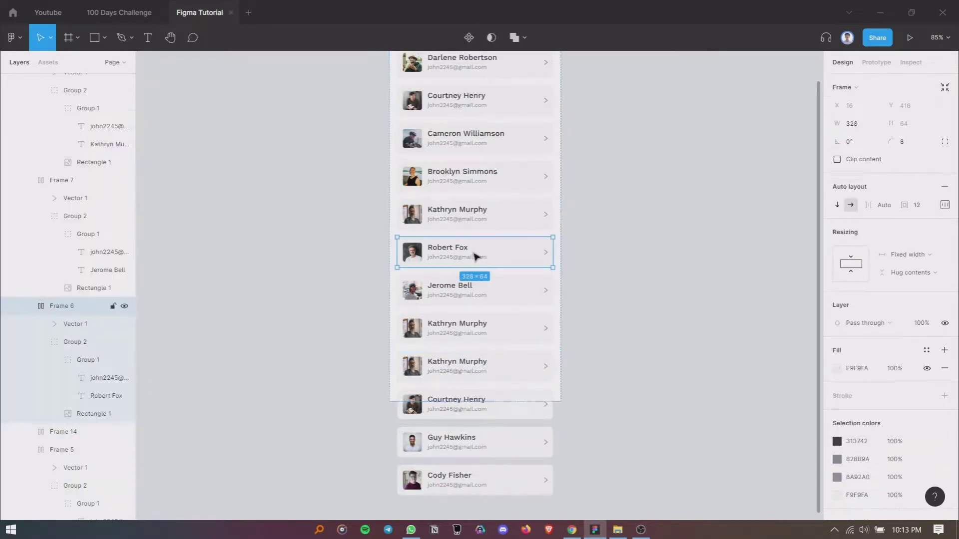
left_click(498, 147, "shift")
key("ctrl+d")
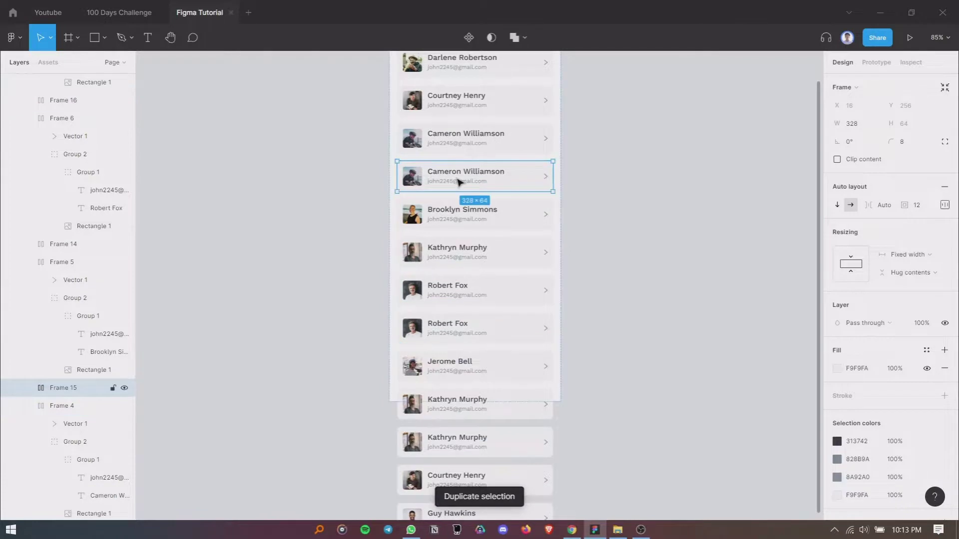
left_click_drag(456, 183, 466, 333)
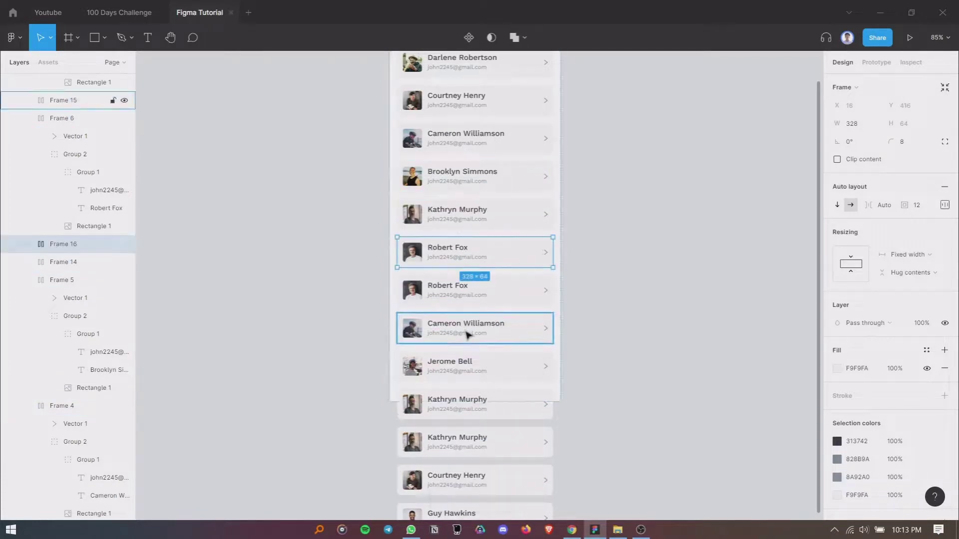
left_click(646, 282)
scroll(634, 275, "down", 1)
- Turn on Clip content for Frame 3 so cards overflowing the Android screen are hidden
scroll(625, 267, "down", 3)
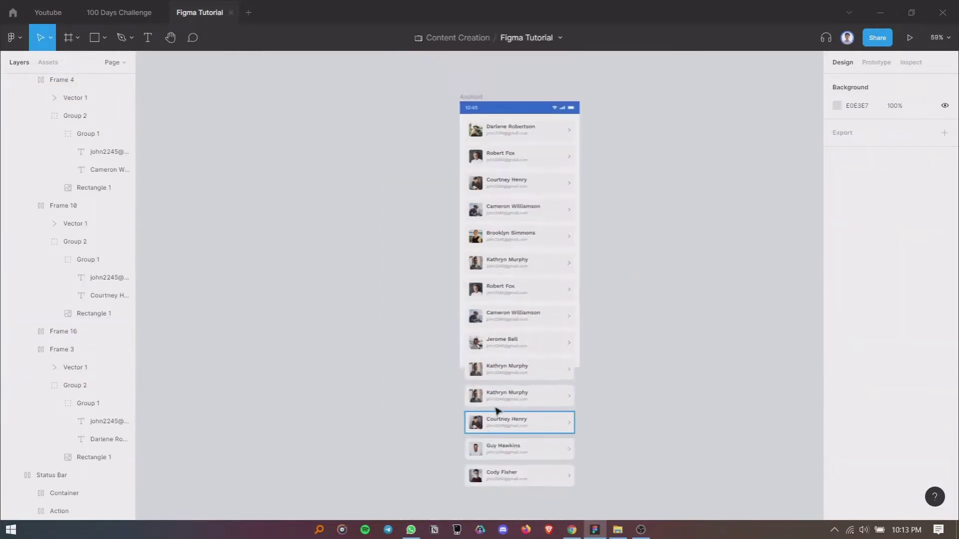
left_click(505, 315)
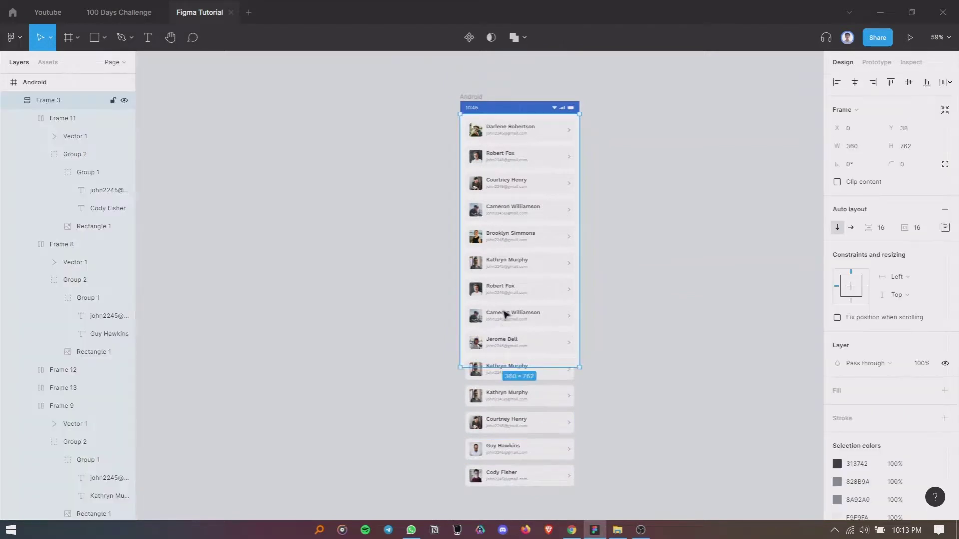
left_click(837, 182)
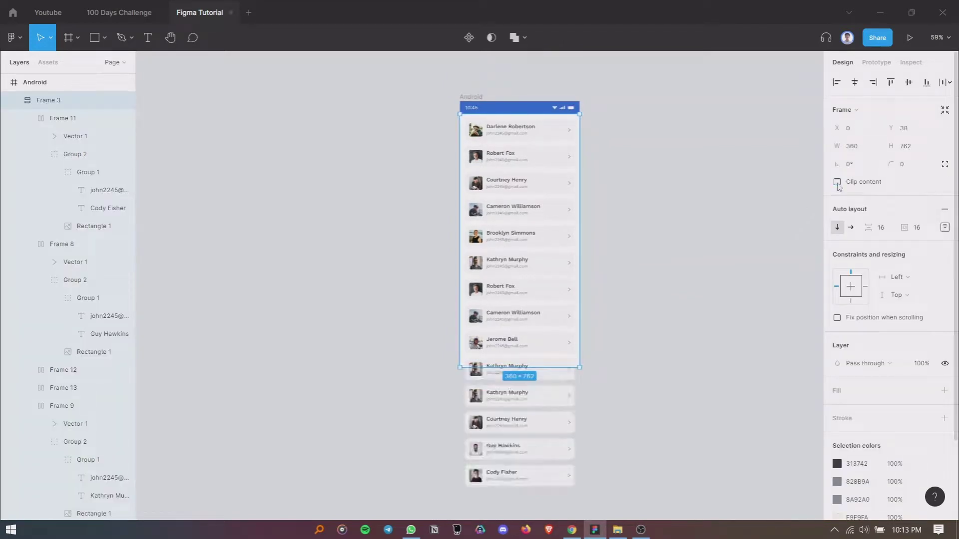
left_click(836, 182)
left_click(837, 181)
left_click(715, 222)
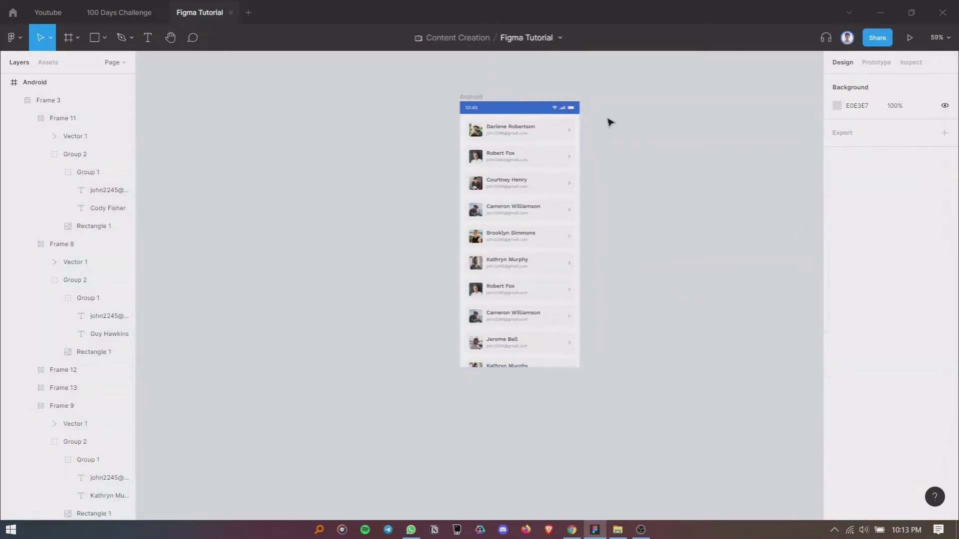
- Check the Android frame, then reselect the list container and show its Prototype settings
left_click(474, 101)
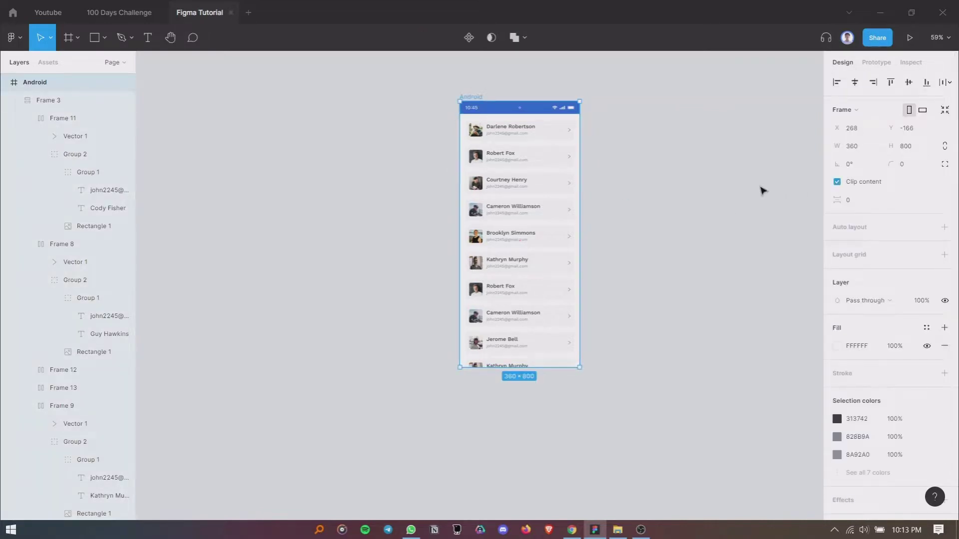
left_click(676, 179)
scroll(605, 174, "up", 3)
scroll(605, 175, "up", 1)
scroll(605, 175, "down", 1)
left_click(479, 229)
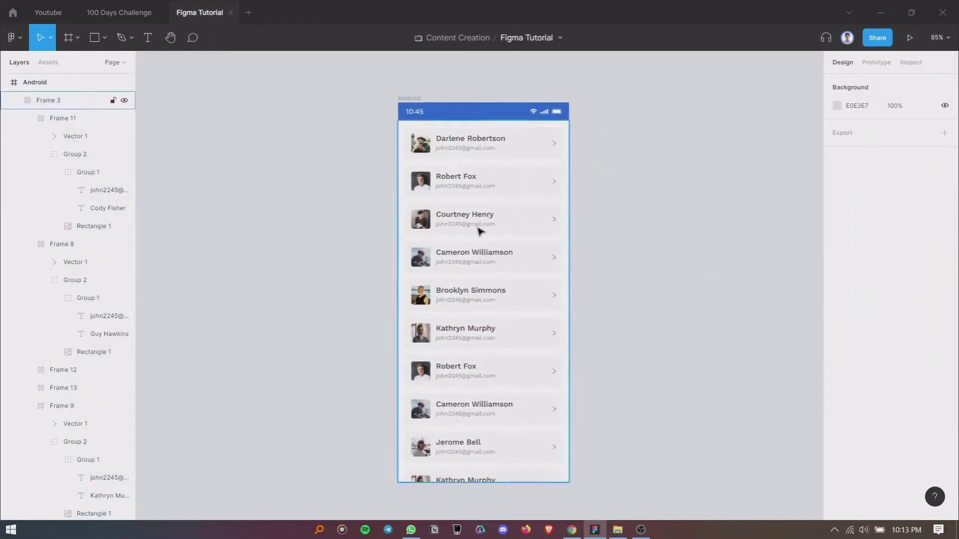
left_click(874, 64)
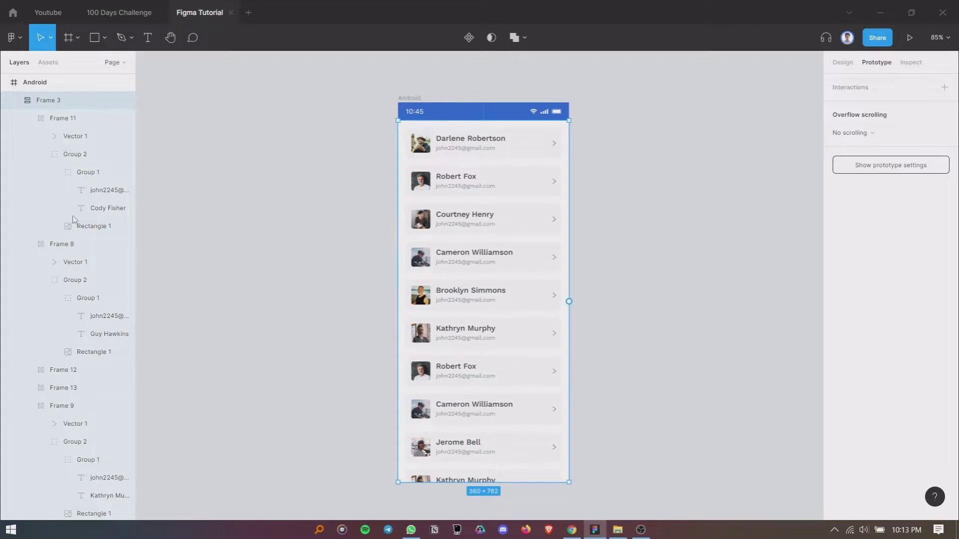
- Rename Frame 3 to 'container' and tick Fix position when scrolling for it
double_click(52, 101)
type("container")
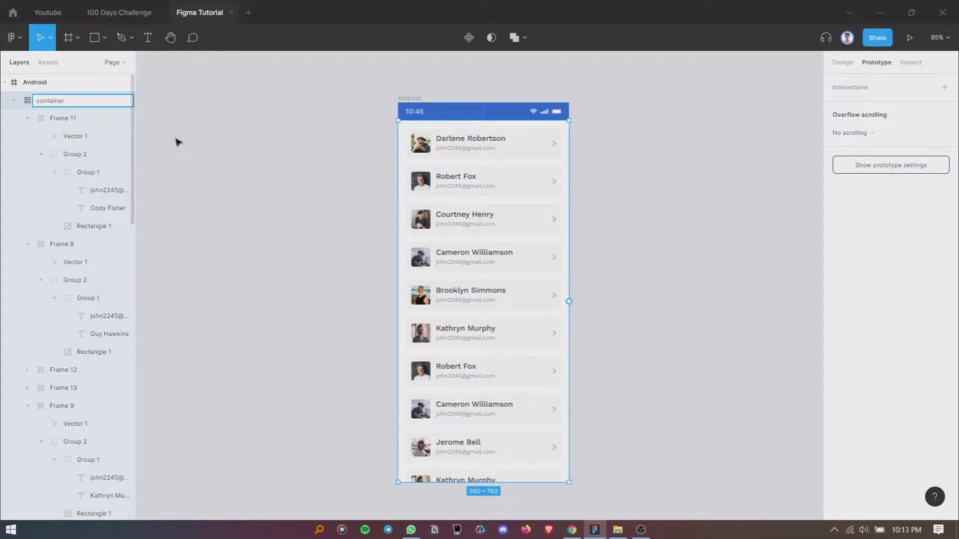
key("Return")
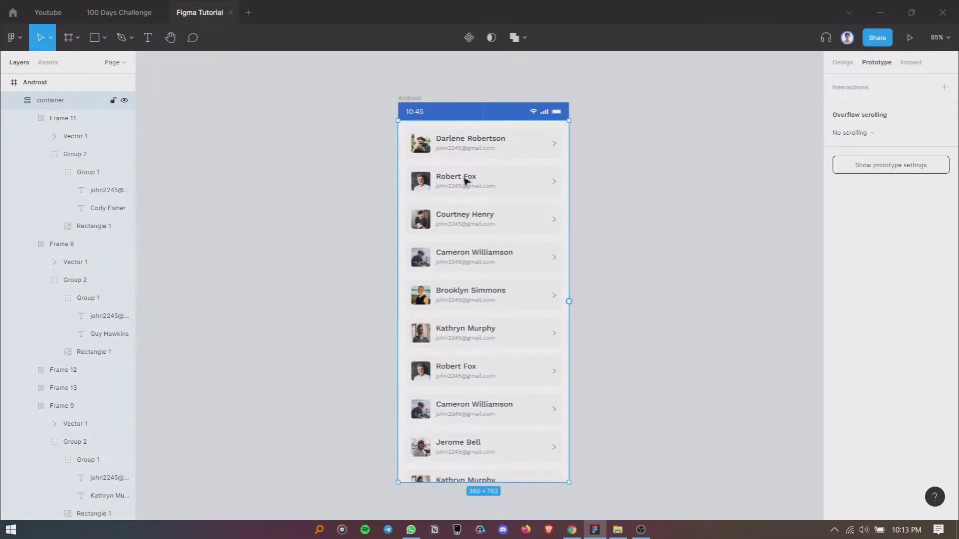
left_click(843, 62)
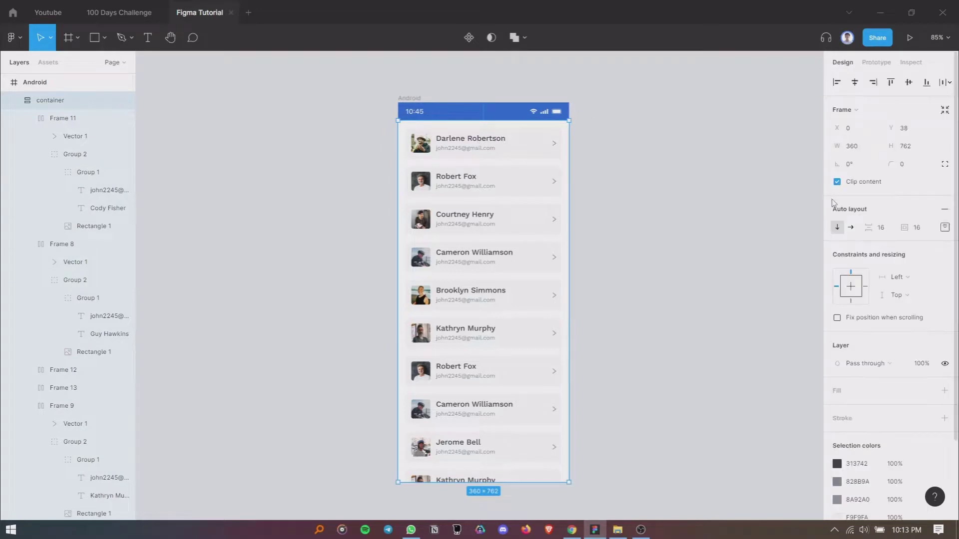
scroll(847, 255, "down", 1)
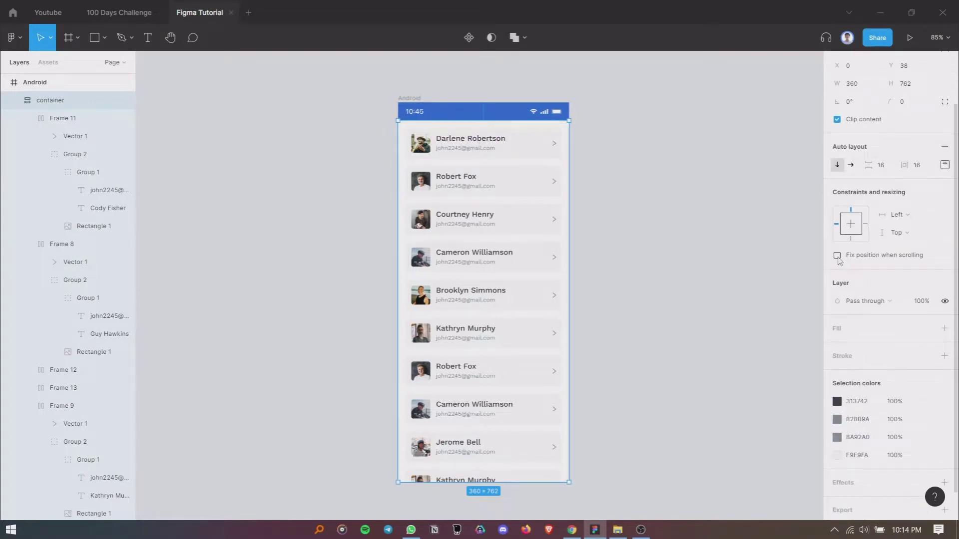
left_click(836, 256)
left_click(708, 270)
left_click(479, 248)
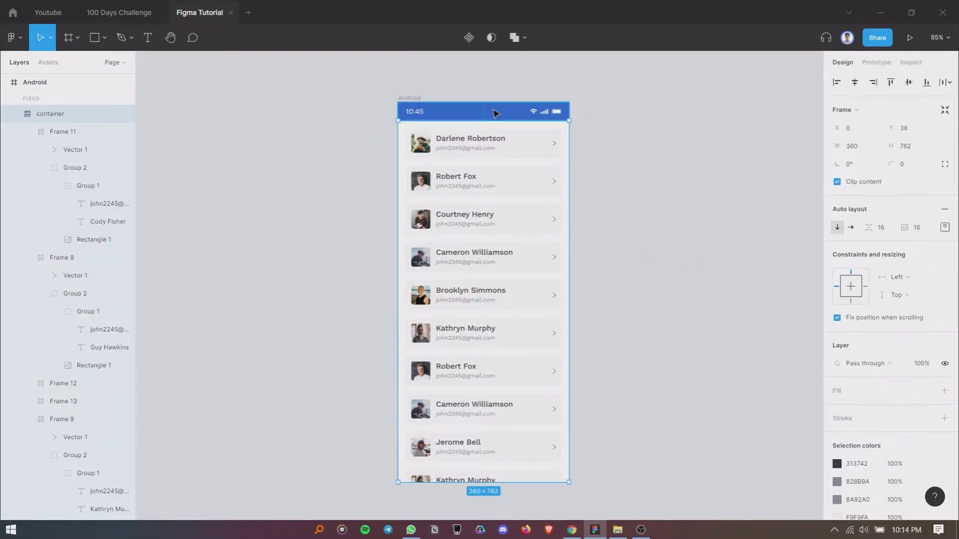
left_click(496, 114)
scroll(866, 288, "down", 1)
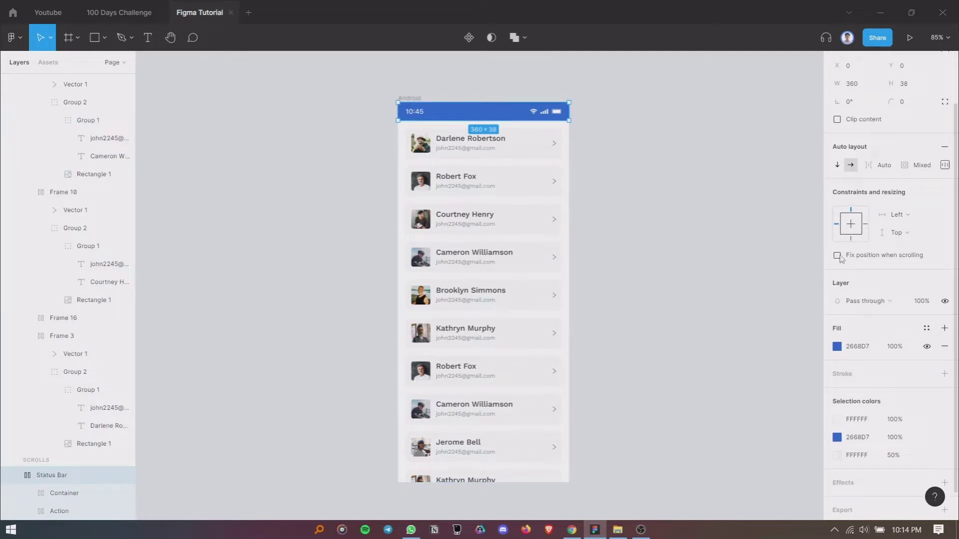
- Set the container's overflow scrolling to Vertical scrolling
left_click(725, 265)
left_click(459, 209)
left_click(877, 63)
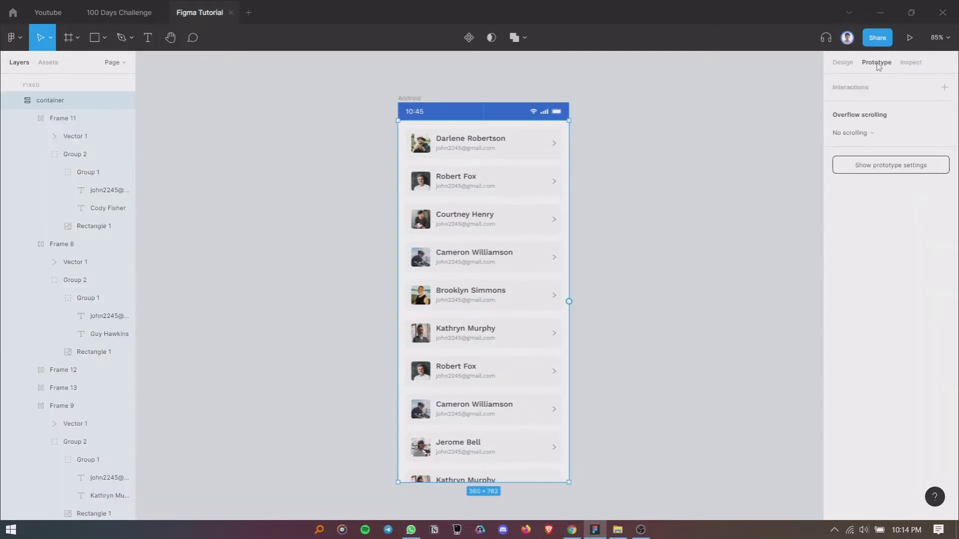
left_click(872, 134)
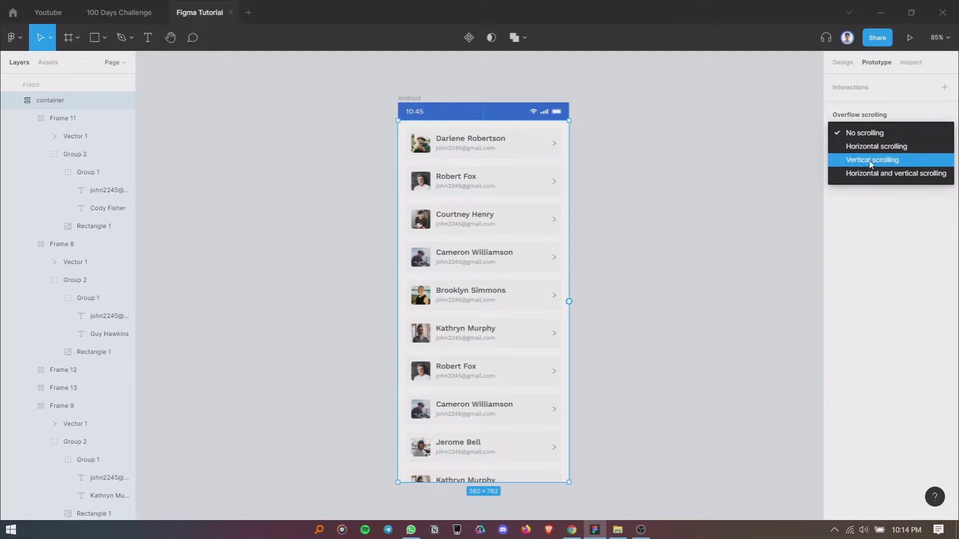
left_click(871, 160)
left_click(670, 204)
- Launch a prototype preview of the Android frame and return to the design editor
scroll(667, 203, "up", 1, "ctrl")
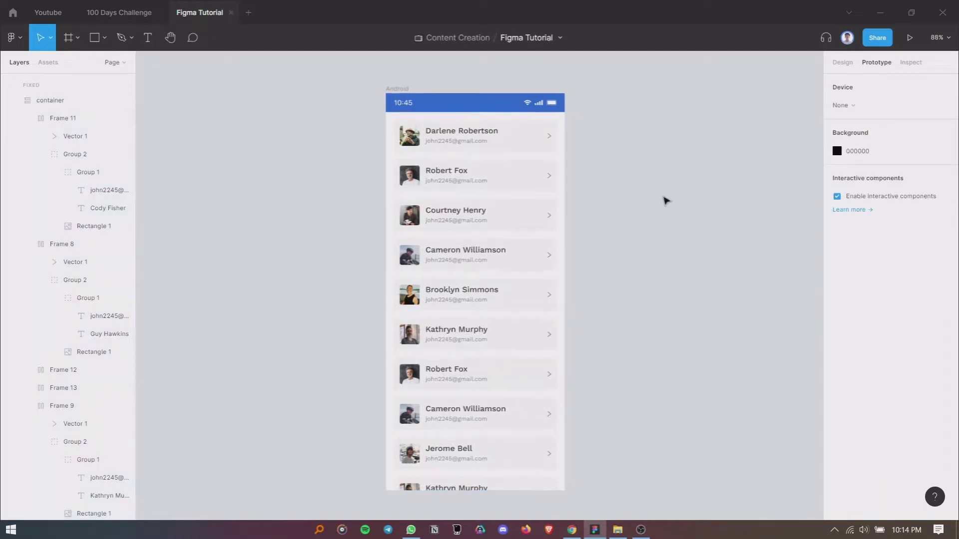
left_click(406, 90)
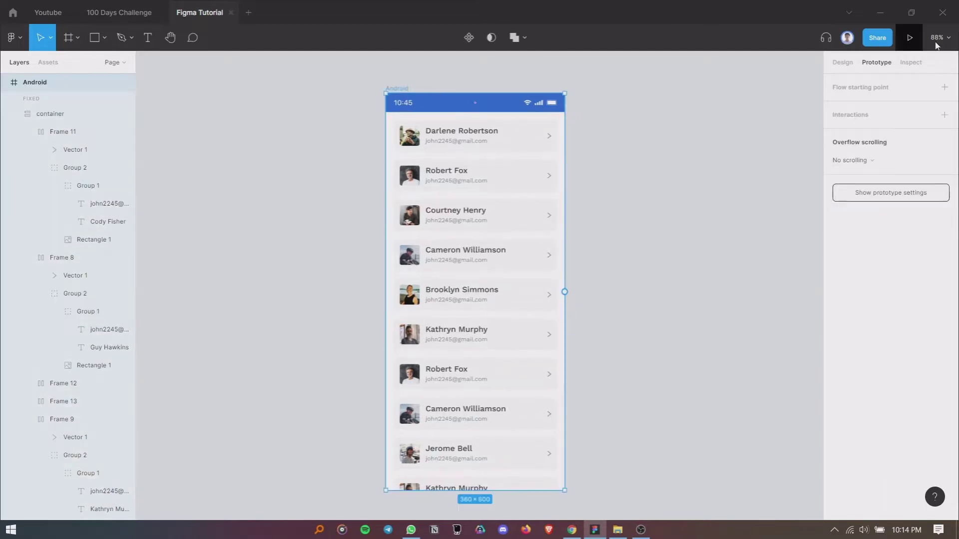
left_click(910, 40)
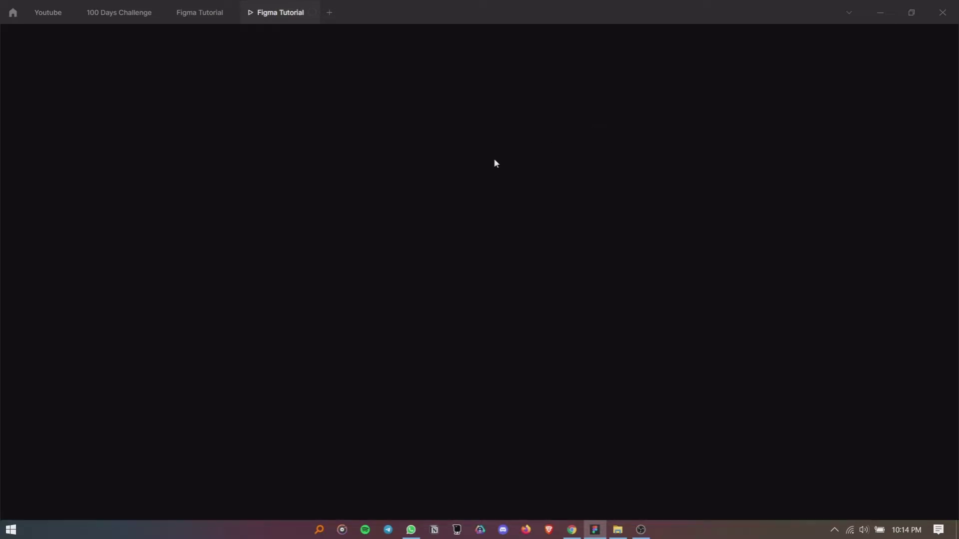
left_click(227, 15)
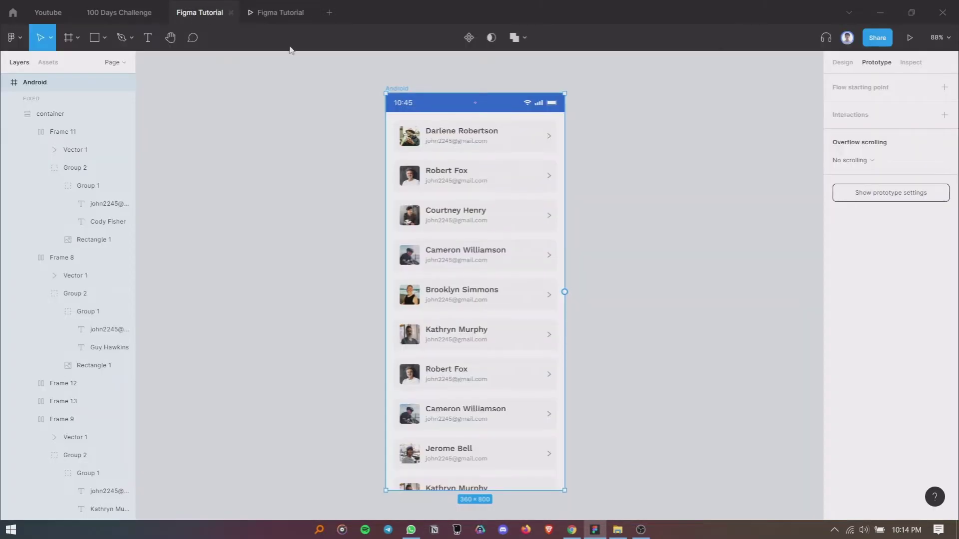
- Set the prototype device to Android Large with a light grey F2F2F2 background
left_click(893, 193)
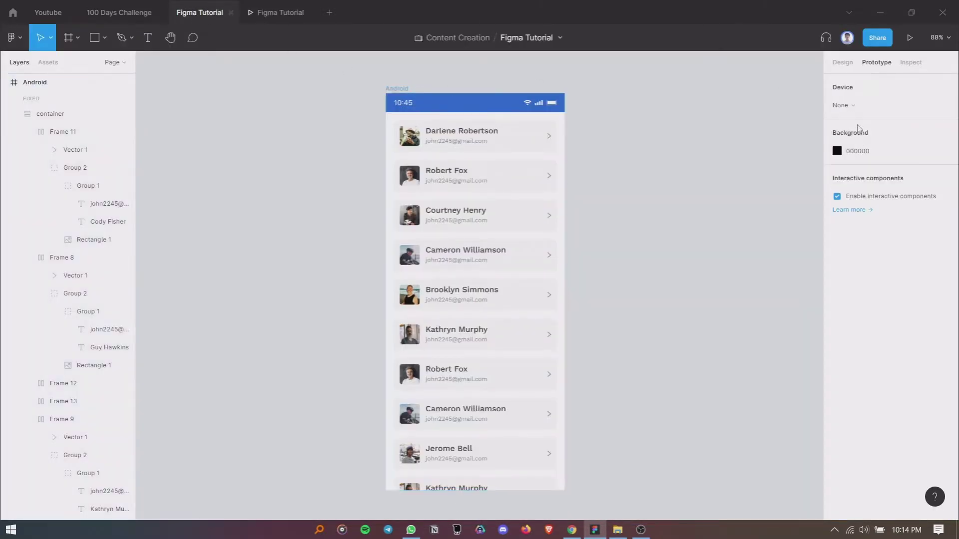
left_click(849, 110)
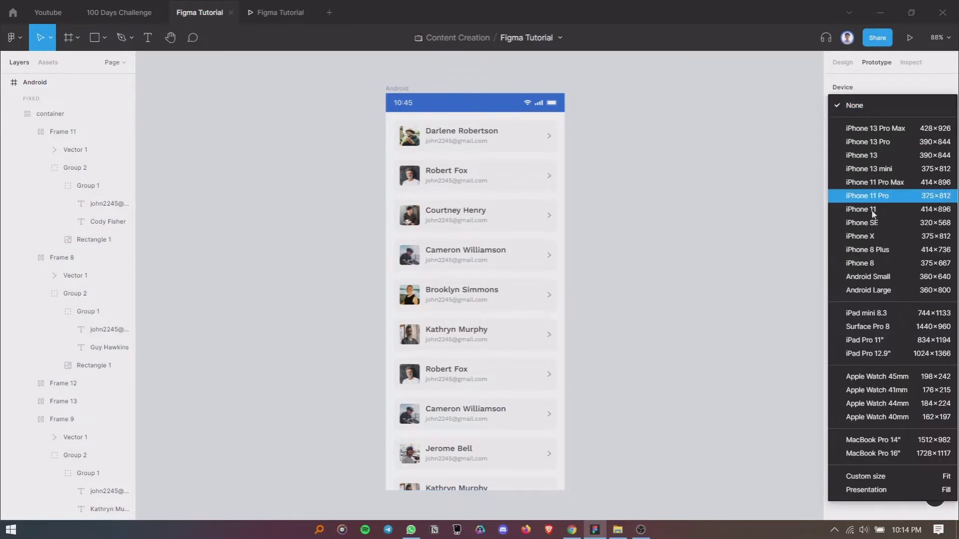
left_click(894, 291)
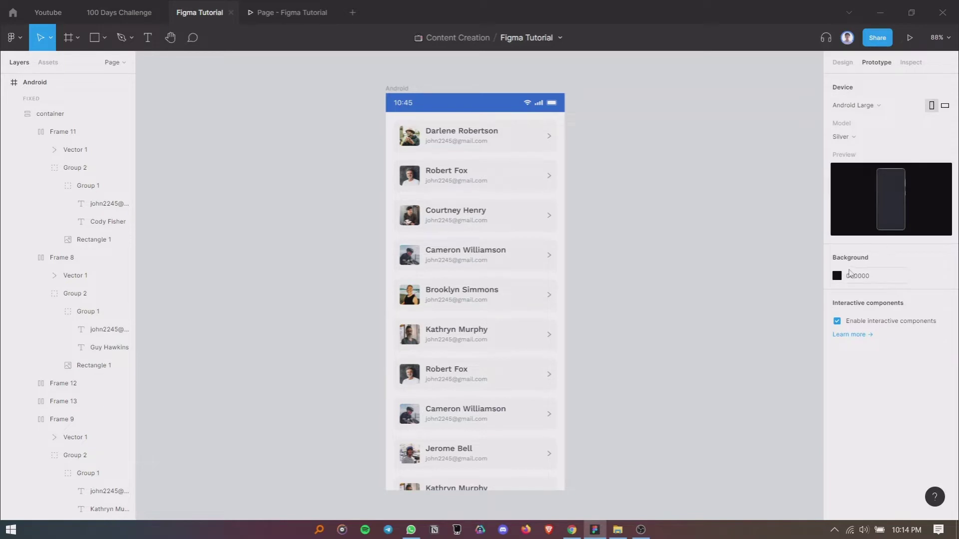
left_click(837, 275)
left_click_drag(777, 289, 655, 257)
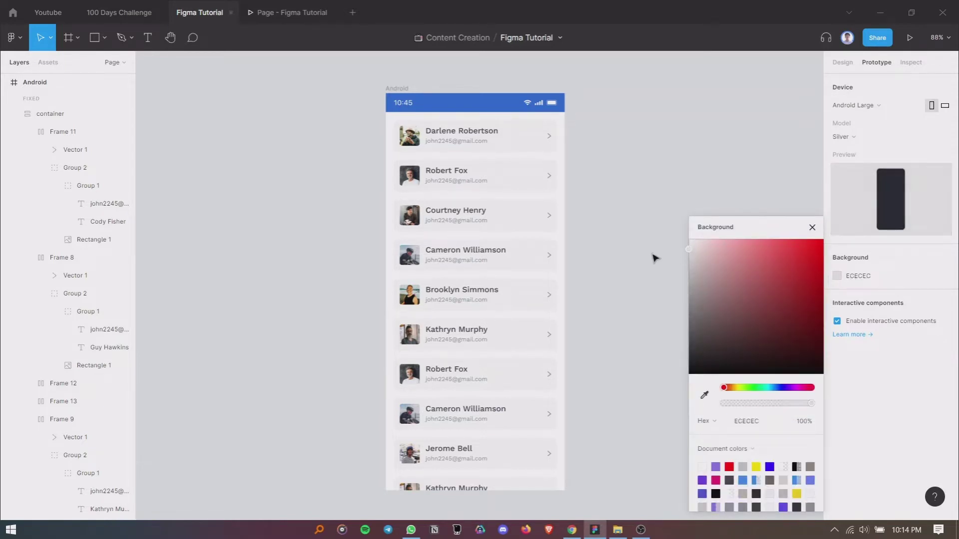
left_click(812, 227)
left_click(290, 12)
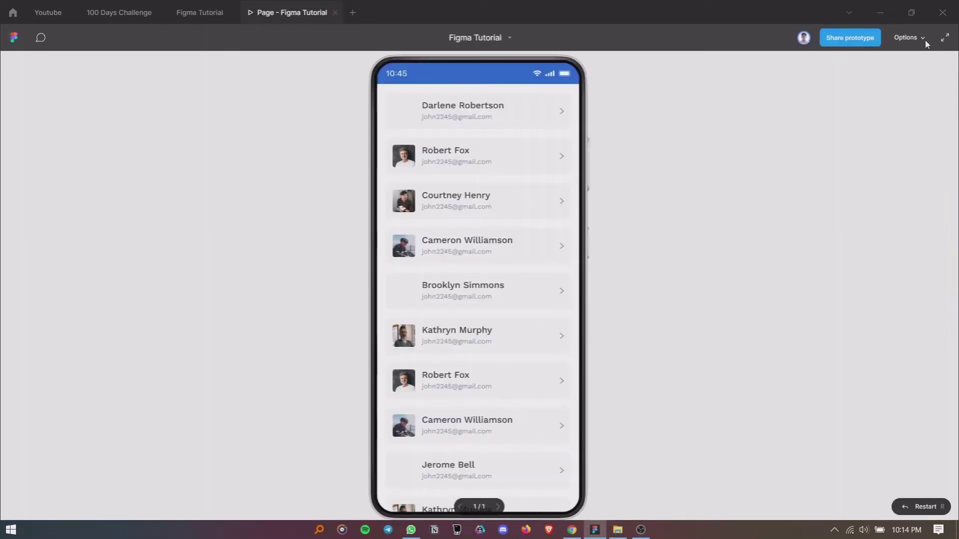
- Play the prototype fullscreen and drag the contact list up and down to test scrolling
left_click(944, 37)
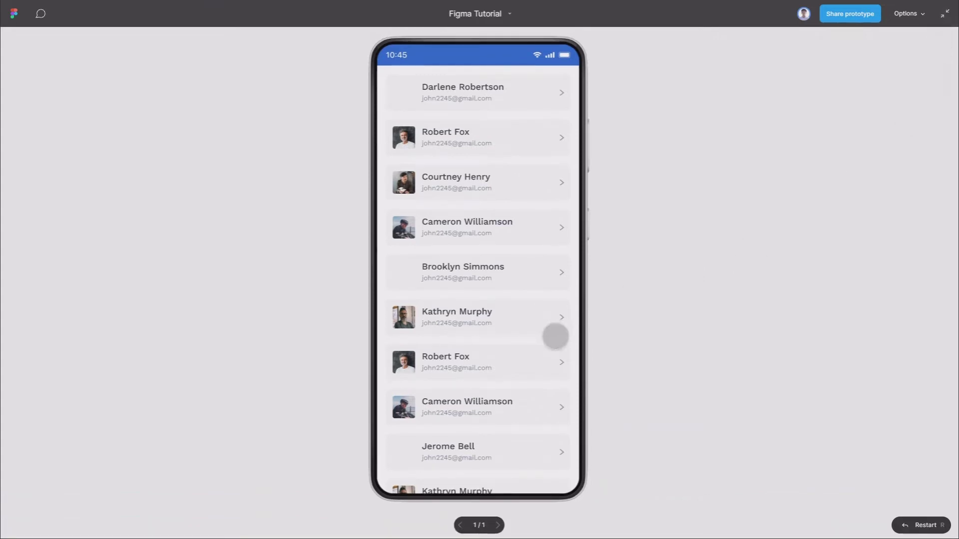
left_click_drag(537, 361, 526, 220)
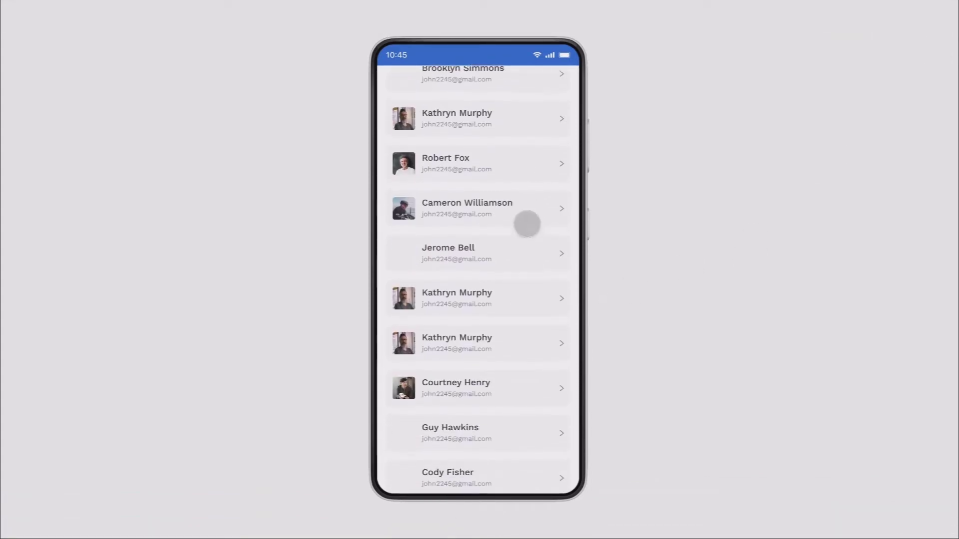
mouse_move(516, 189)
left_mouse_down()
mouse_move(514, 310)
mouse_move(518, 182)
mouse_move(514, 253)
mouse_move(527, 333)
mouse_move(542, 171)
mouse_move(555, 350)
left_mouse_up()
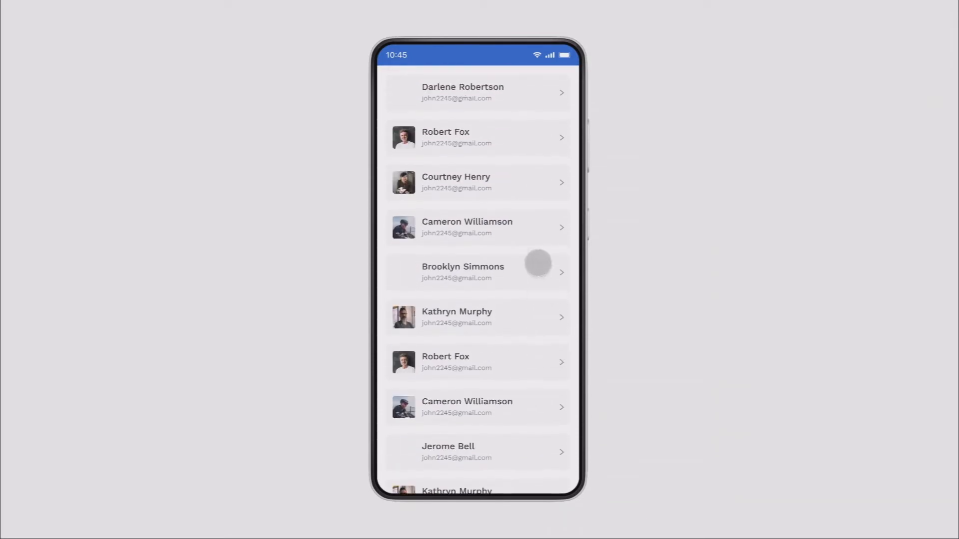
mouse_move(541, 314)
left_mouse_down()
mouse_move(548, 137)
mouse_move(561, 336)
left_mouse_up()
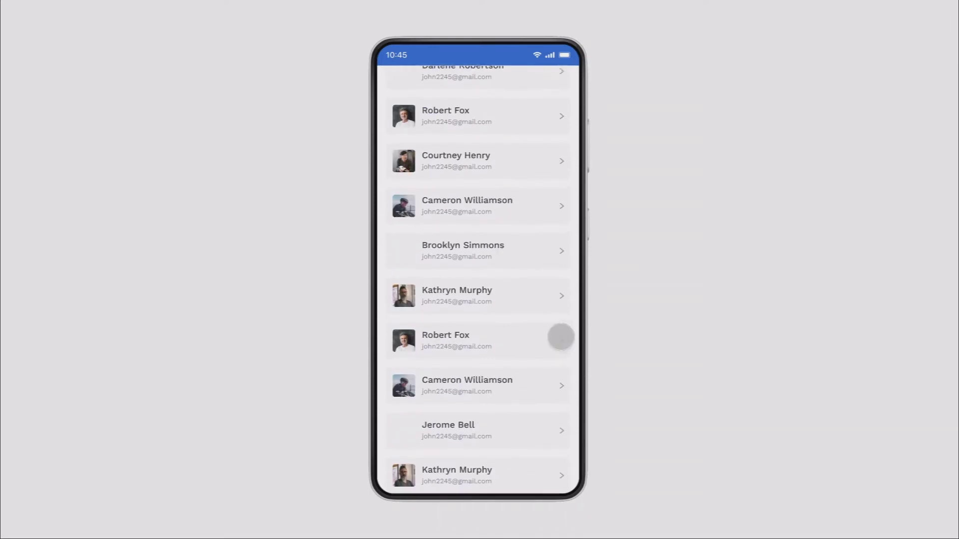